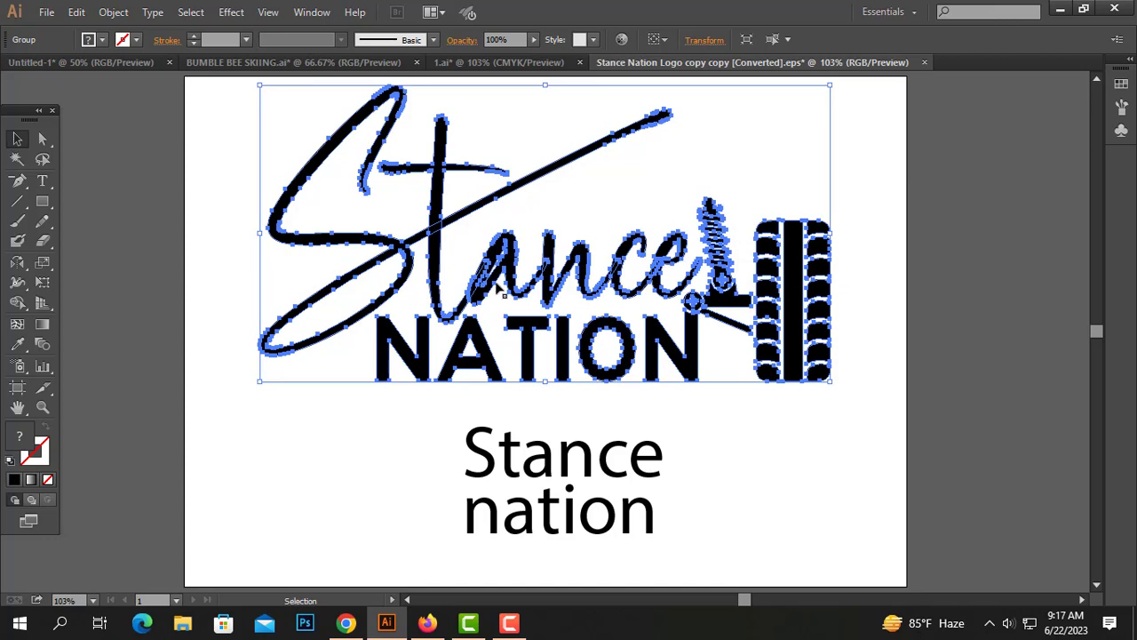
{"action": "left_click", "coordinate": [762, 473]}
{"action": "left_click", "coordinate": [796, 329]}
{"action": "left_click", "coordinate": [871, 317]}
{"action": "left_click", "coordinate": [527, 374]}
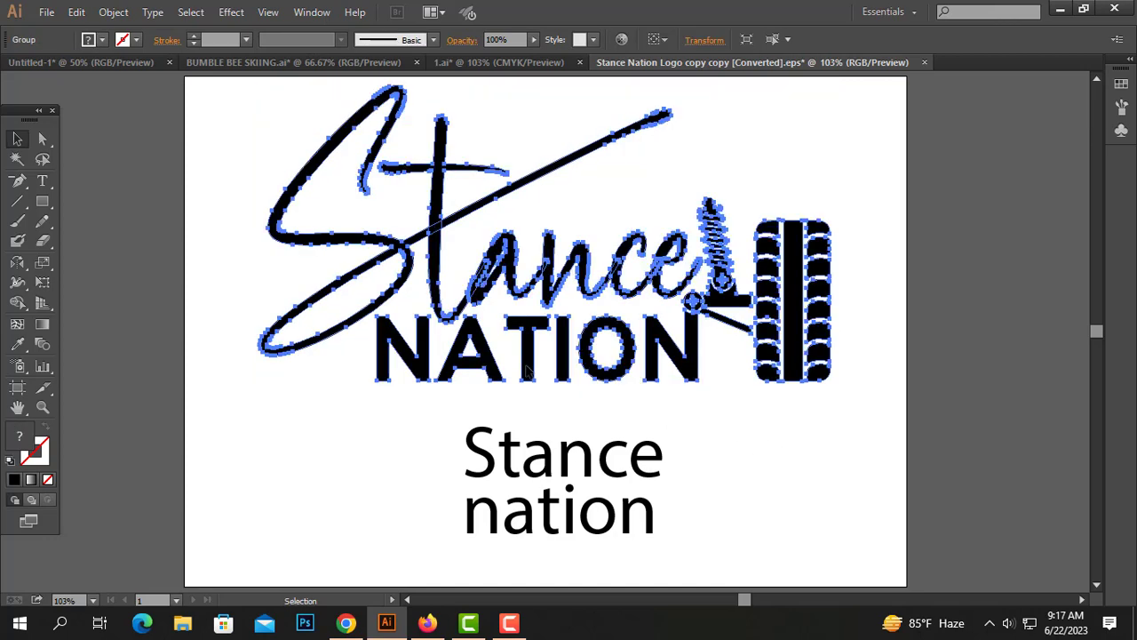
{"action": "left_click", "coordinate": [966, 210]}
{"action": "left_click_drag", "start_coordinate": [807, 222], "coordinate": [217, 349]}
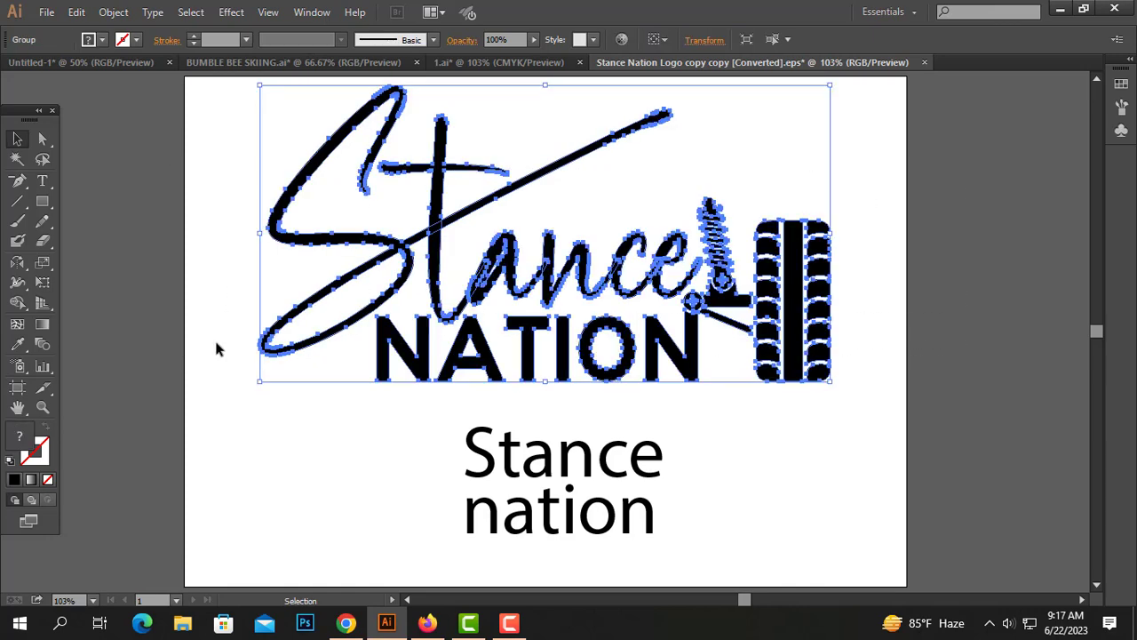
Scale the finished Stance Nation logo down to less than half size and place it at the artboard's upper centre
{"action": "left_click", "coordinate": [197, 122]}
{"action": "left_click", "coordinate": [664, 378]}
{"action": "left_click_drag", "start_coordinate": [546, 385], "coordinate": [550, 224]}
{"action": "left_click", "coordinate": [679, 361]}
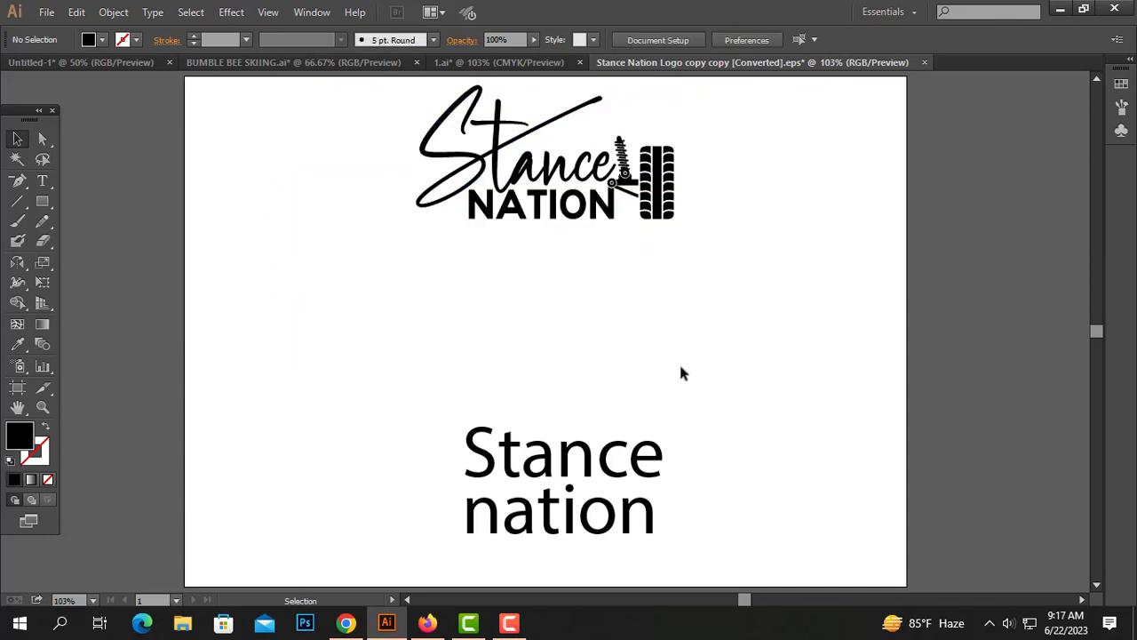
Move the "Stance" text up below the small logo and enlarge it to 213.95 px
{"action": "left_click_drag", "start_coordinate": [561, 477], "coordinate": [574, 449]}
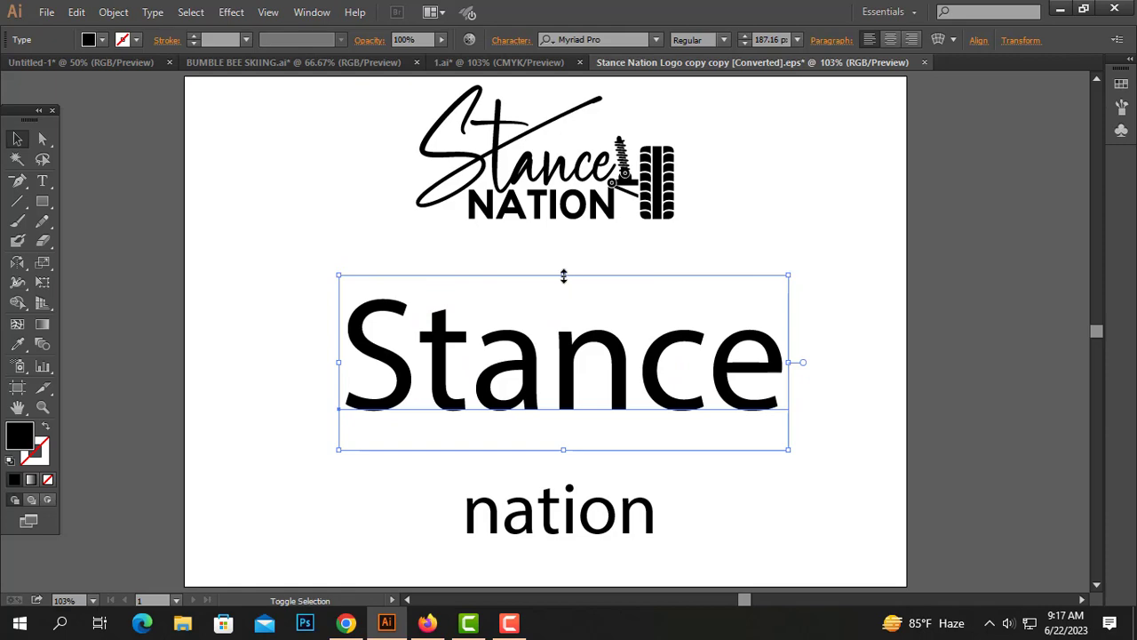
{"action": "left_click_drag", "start_coordinate": [563, 276], "coordinate": [564, 264]}
{"action": "left_click", "coordinate": [859, 237]}
Set the font of the "Stance" text to South Dakota Demo
{"action": "left_click_drag", "start_coordinate": [896, 268], "coordinate": [254, 458]}
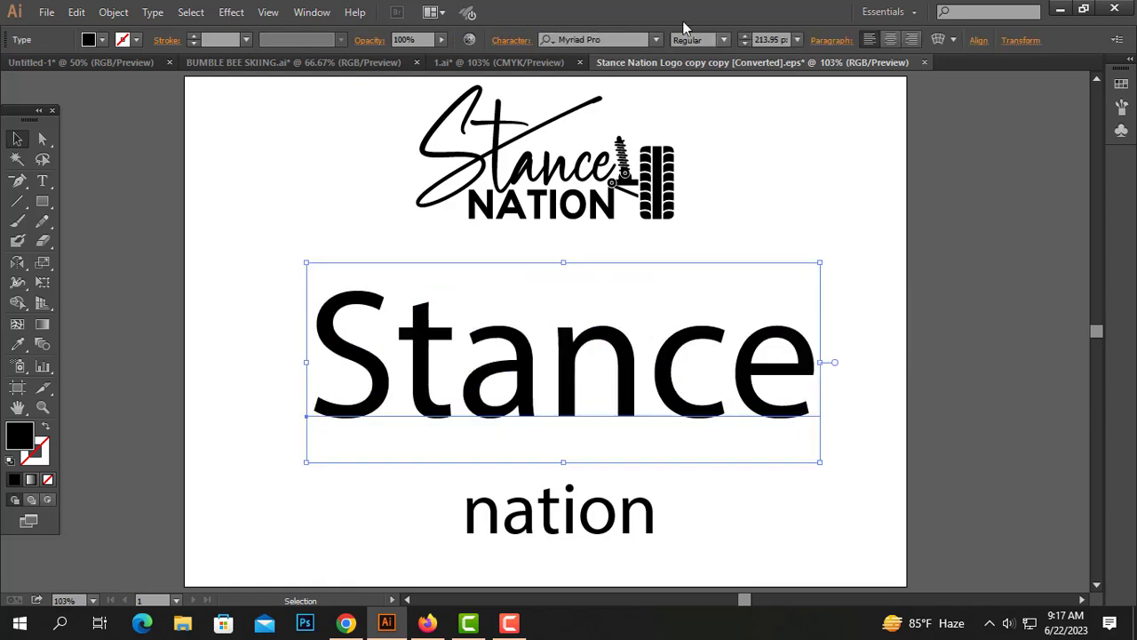
{"action": "left_click", "coordinate": [599, 39]}
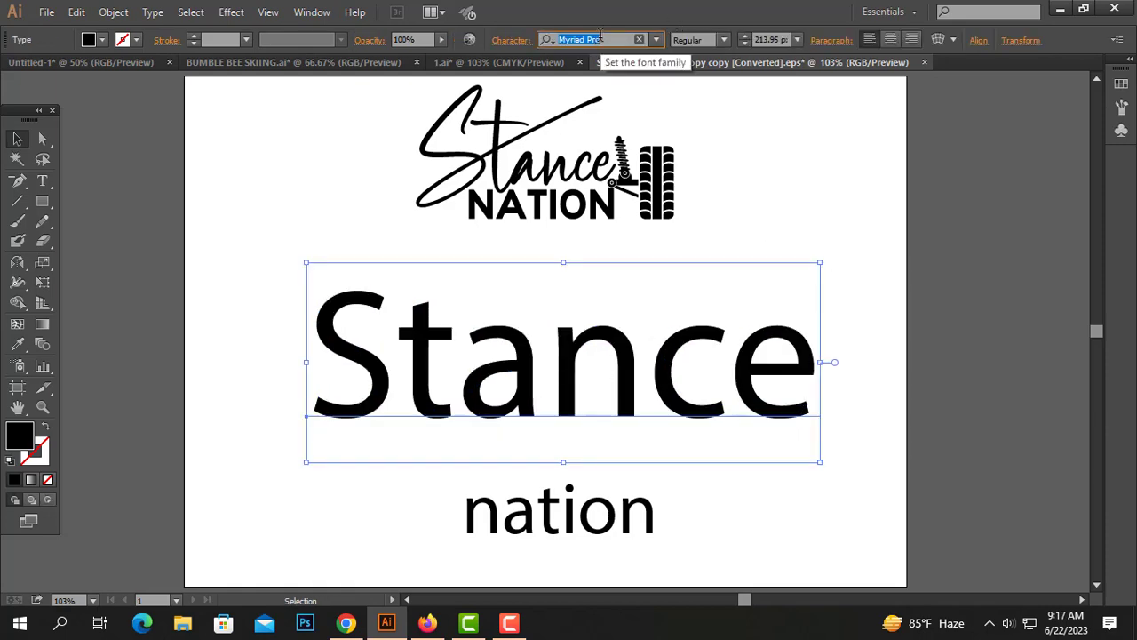
{"action": "type", "text": "sou"}
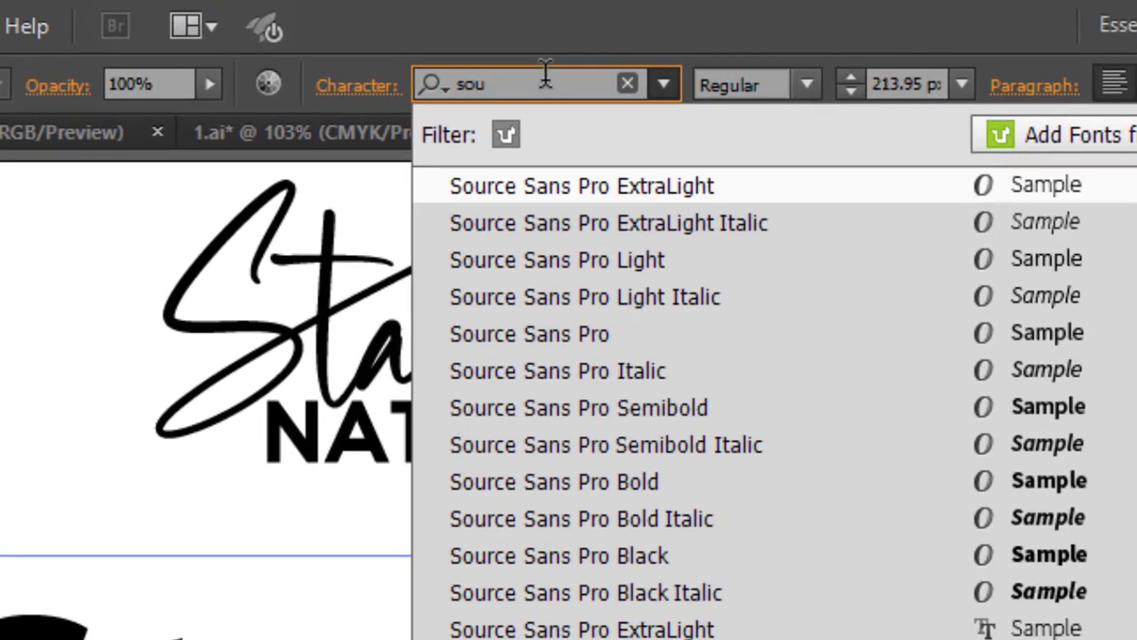
{"action": "type", "text": "th"}
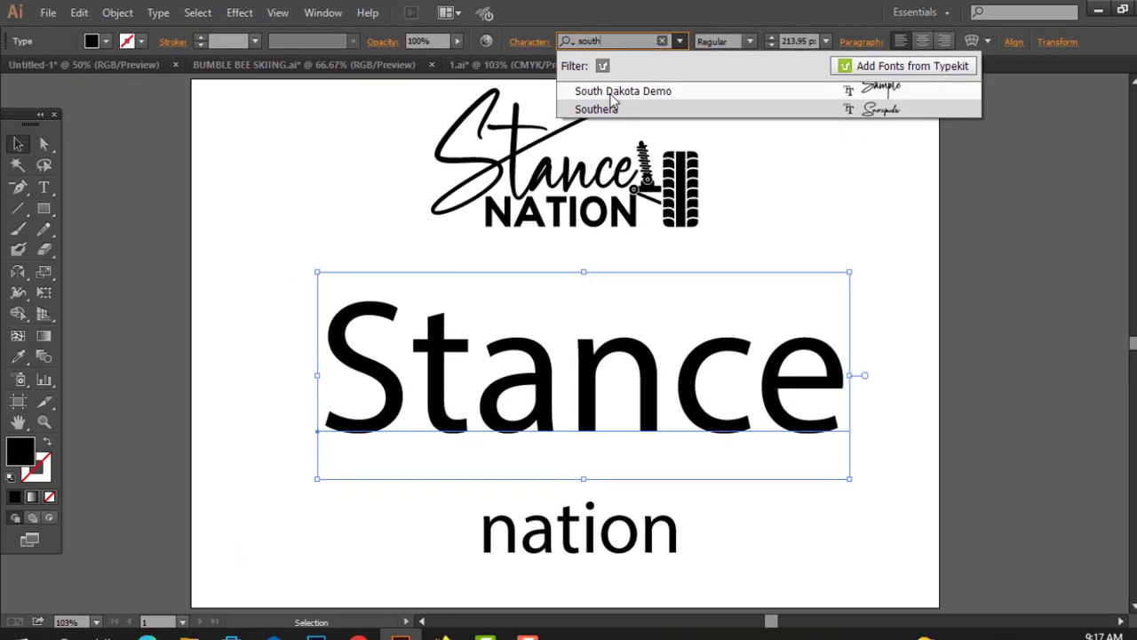
{"action": "left_click", "coordinate": [533, 189]}
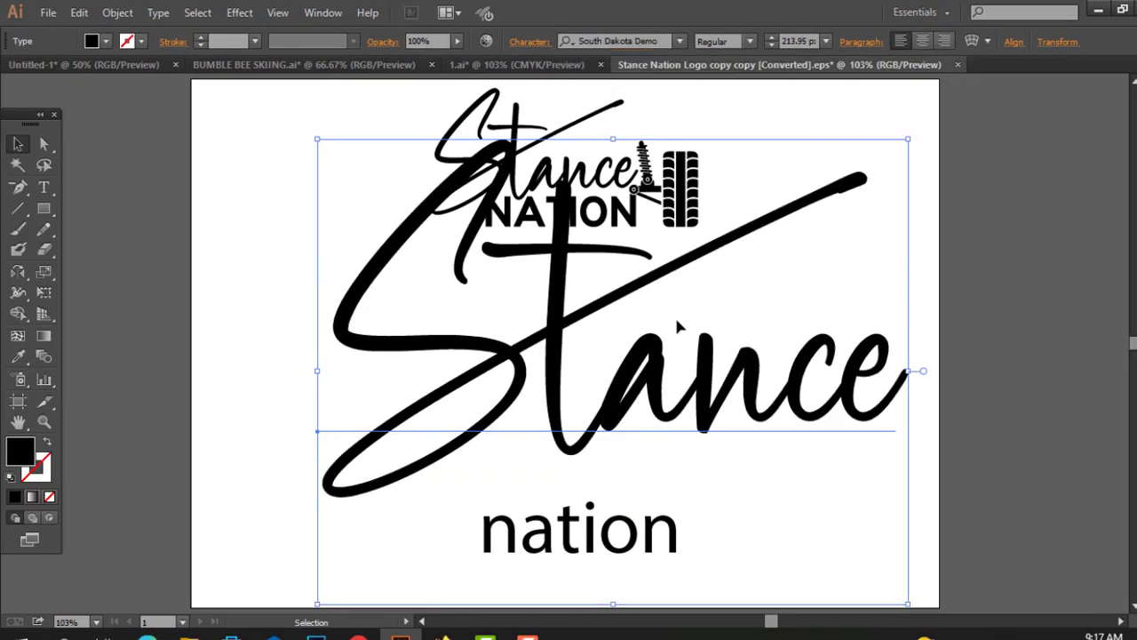
Scale the script "Stance" text down and position it between the small logo and the word "nation"
{"action": "left_click_drag", "start_coordinate": [859, 340], "coordinate": [788, 348]}
{"action": "left_click_drag", "start_coordinate": [837, 379], "coordinate": [748, 392]}
{"action": "left_click_drag", "start_coordinate": [672, 384], "coordinate": [672, 396]}
{"action": "left_click", "coordinate": [824, 353]}
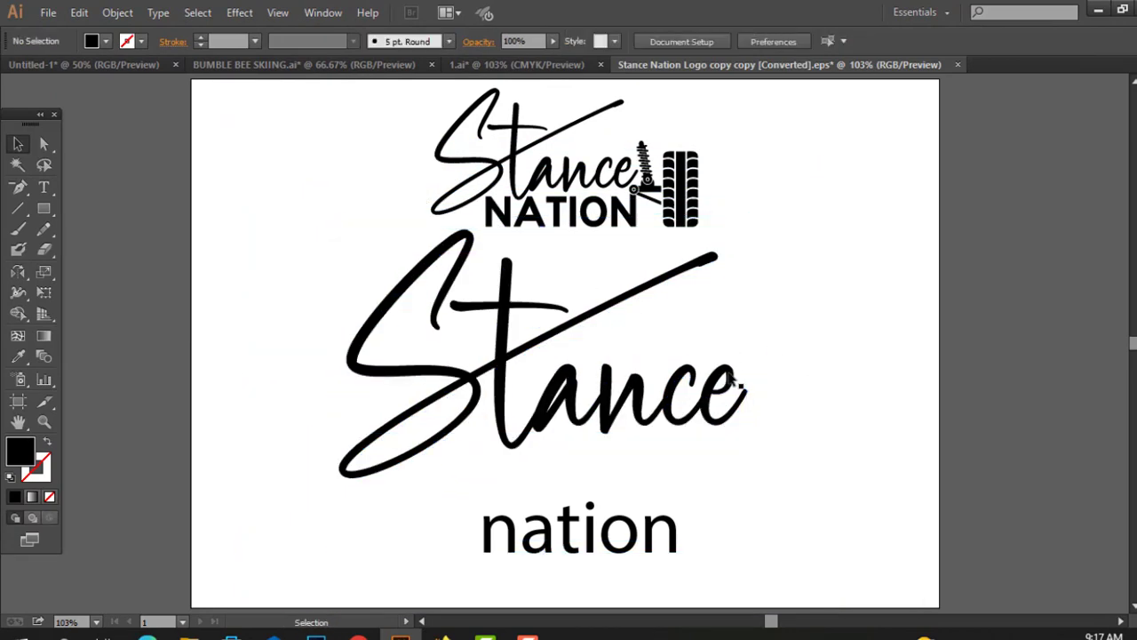
Set the font of the "nation" text to Roboto Bold
{"action": "left_click", "coordinate": [597, 526]}
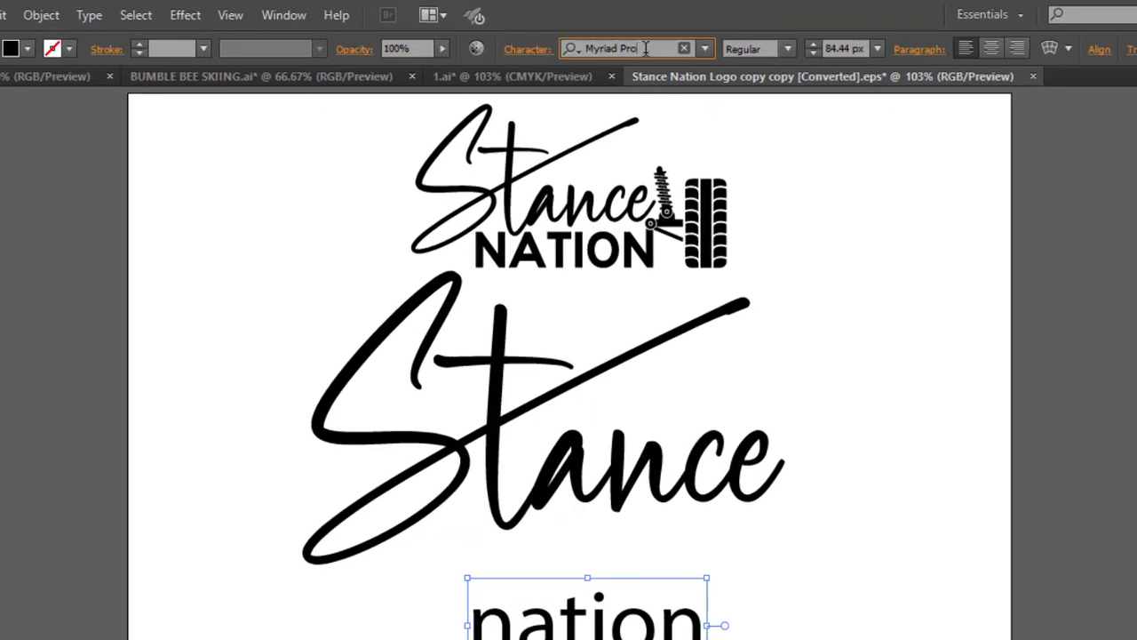
{"action": "left_click", "coordinate": [629, 40]}
{"action": "type", "text": "robo"}
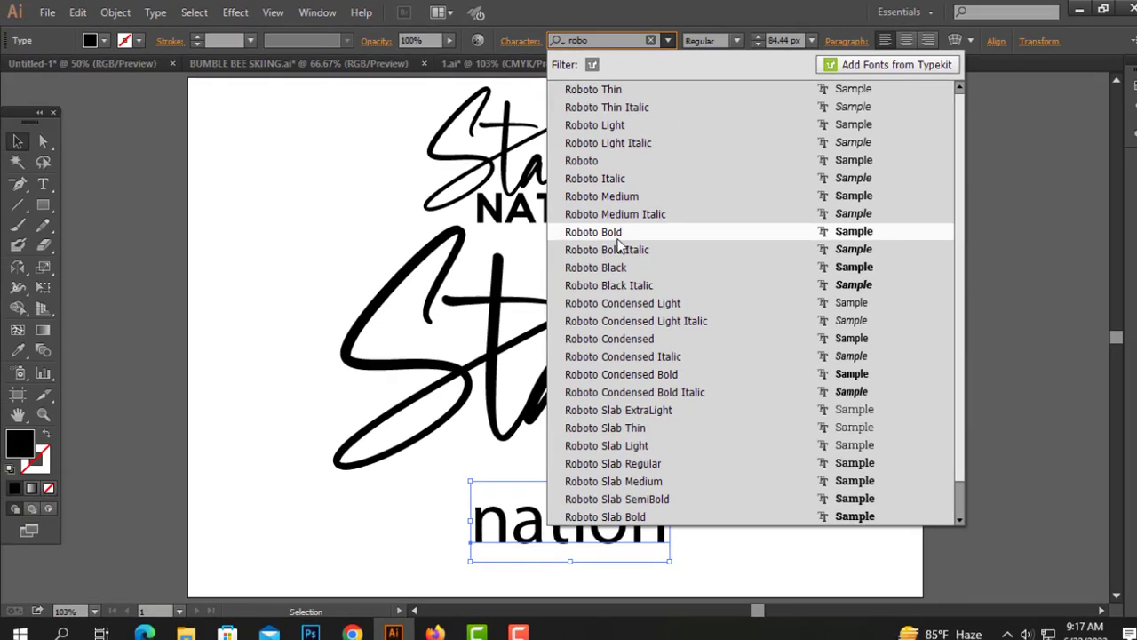
{"action": "left_click", "coordinate": [622, 308]}
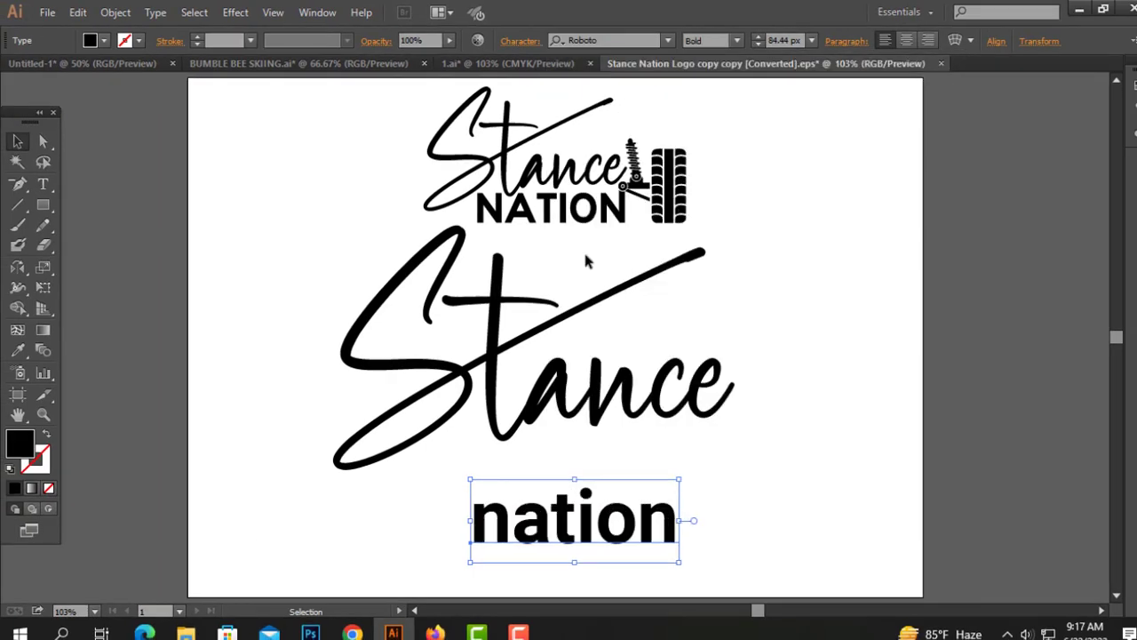
Change the "nation" text to uppercase and move it up directly beneath the large "Stance" lettering
{"action": "left_click", "coordinate": [155, 12]}
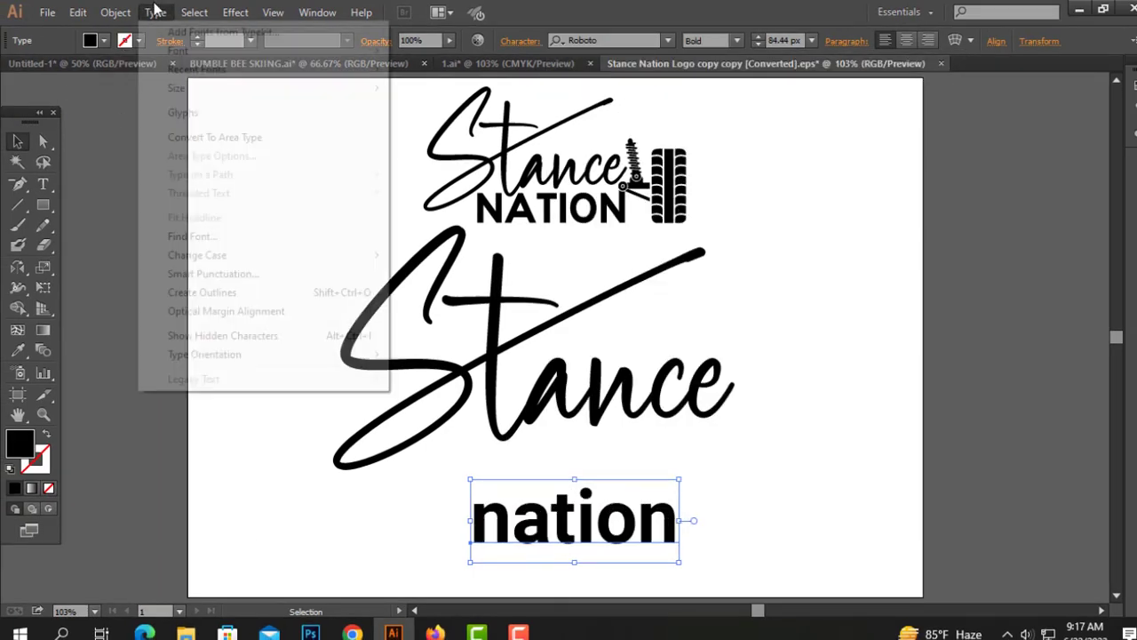
{"action": "mouse_move", "coordinate": [220, 264]}
{"action": "left_click", "coordinate": [471, 255]}
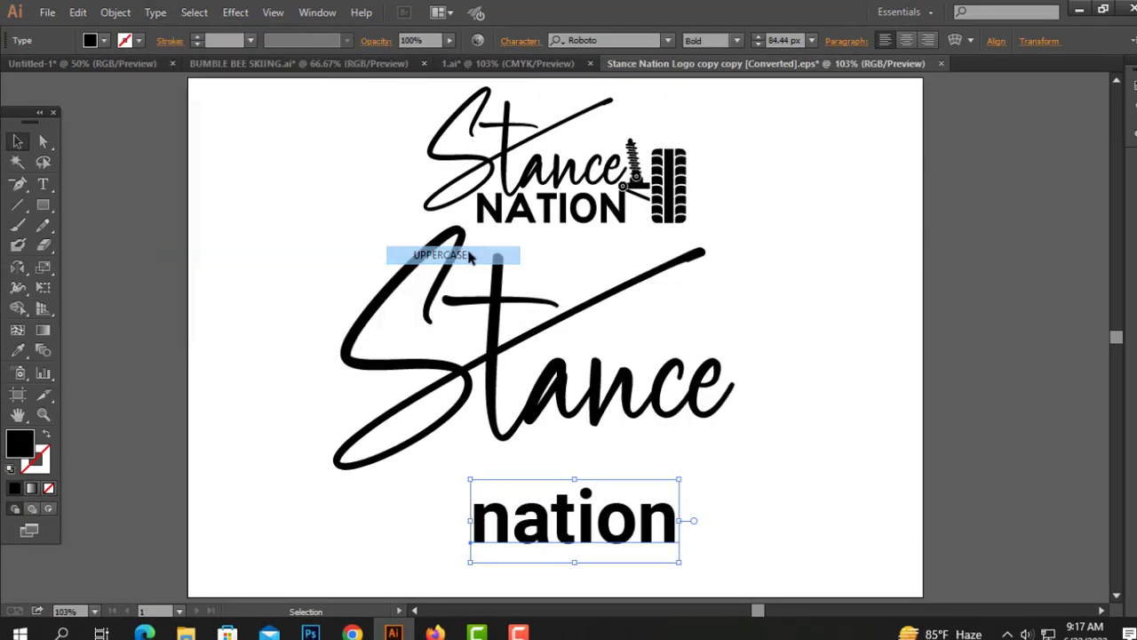
{"action": "left_click_drag", "start_coordinate": [609, 519], "coordinate": [569, 473]}
{"action": "left_click", "coordinate": [744, 459]}
Set the "NATION" text's font style to Medium and shift it slightly right under "Stance"
{"action": "left_click", "coordinate": [636, 477]}
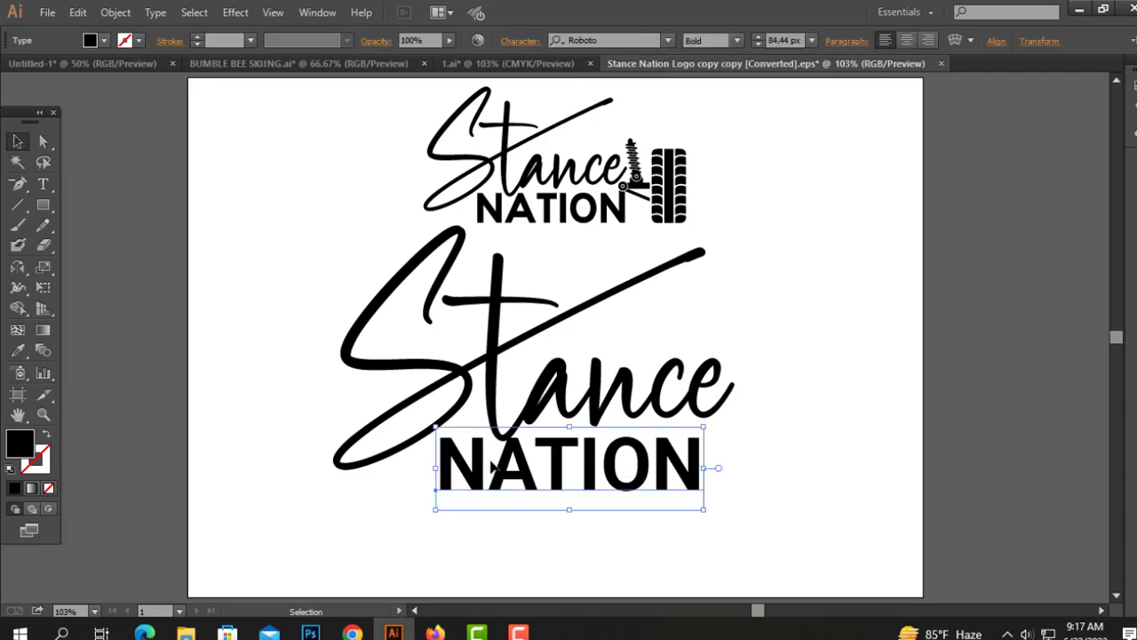
{"action": "left_click", "coordinate": [734, 41]}
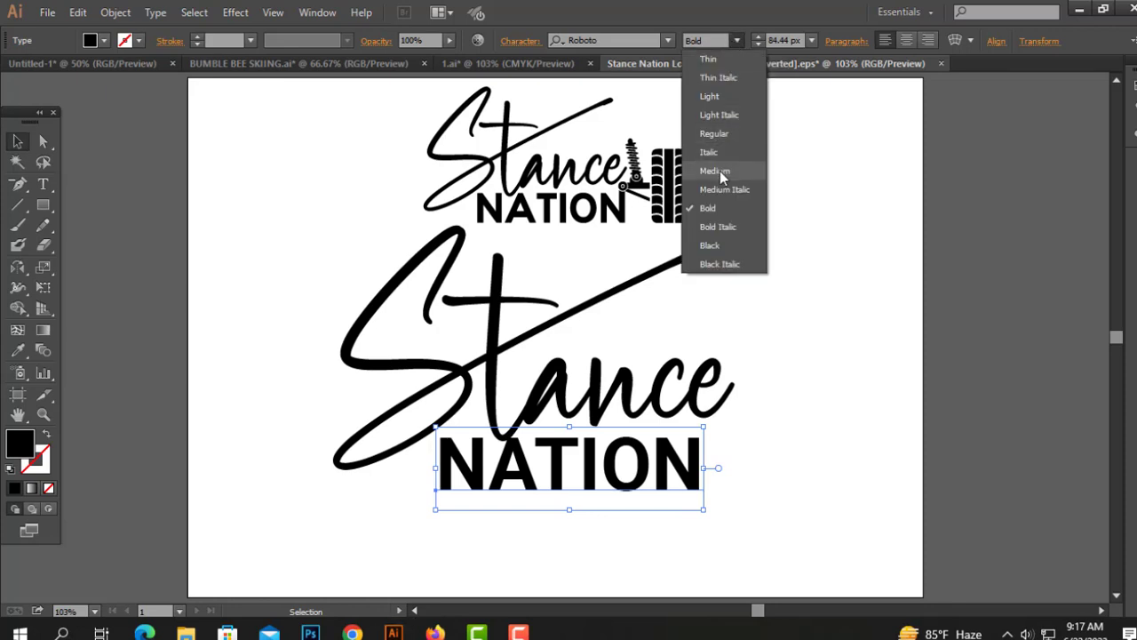
{"action": "left_click", "coordinate": [719, 171]}
{"action": "left_click", "coordinate": [823, 341]}
{"action": "left_click", "coordinate": [622, 462]}
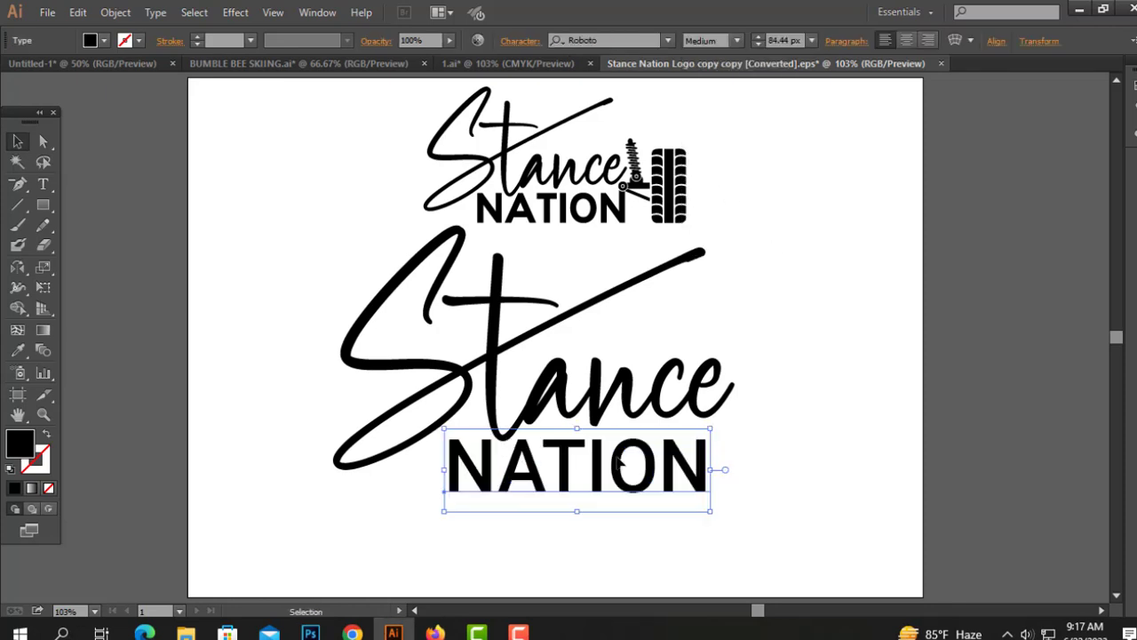
{"action": "left_click", "coordinate": [775, 441]}
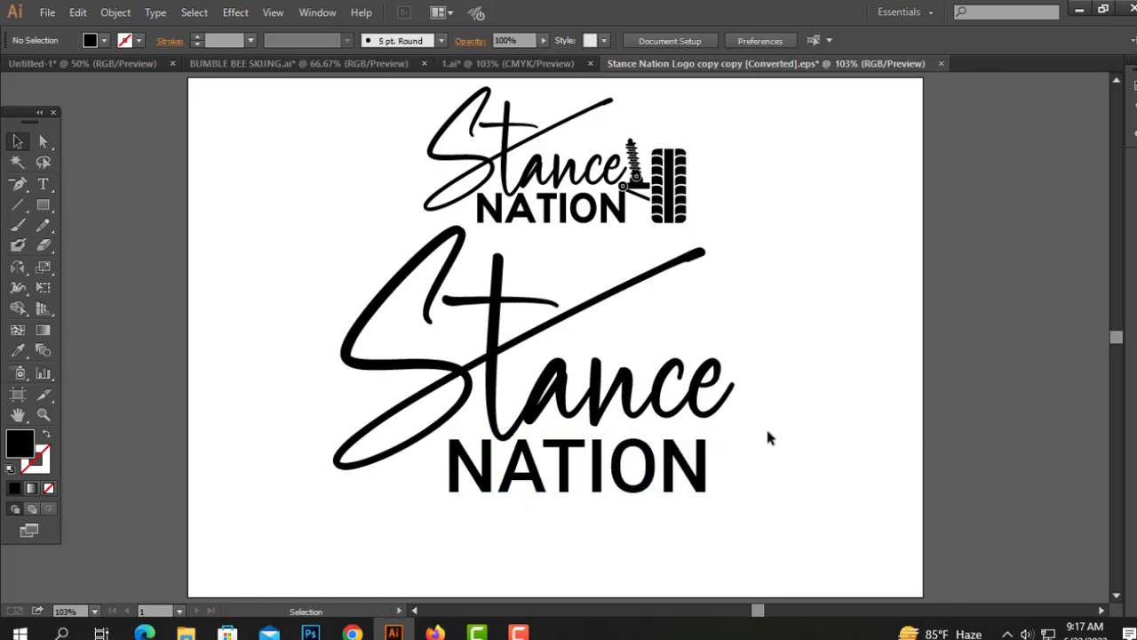
{"action": "left_click", "coordinate": [677, 188]}
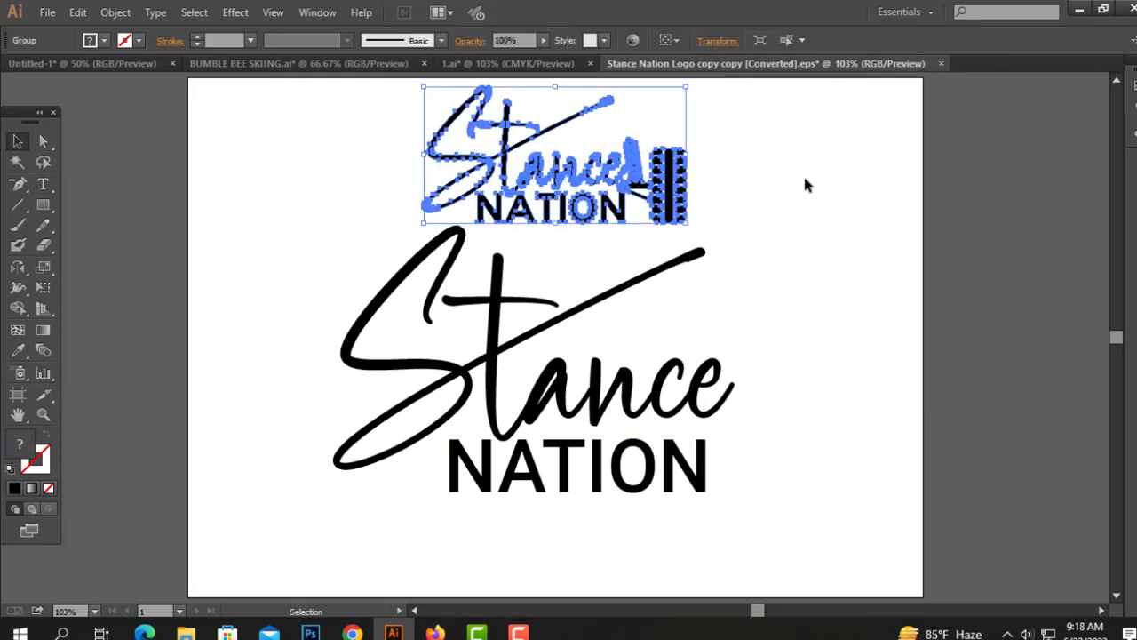
{"action": "left_click_drag", "start_coordinate": [754, 139], "coordinate": [440, 199]}
{"action": "left_click", "coordinate": [845, 198]}
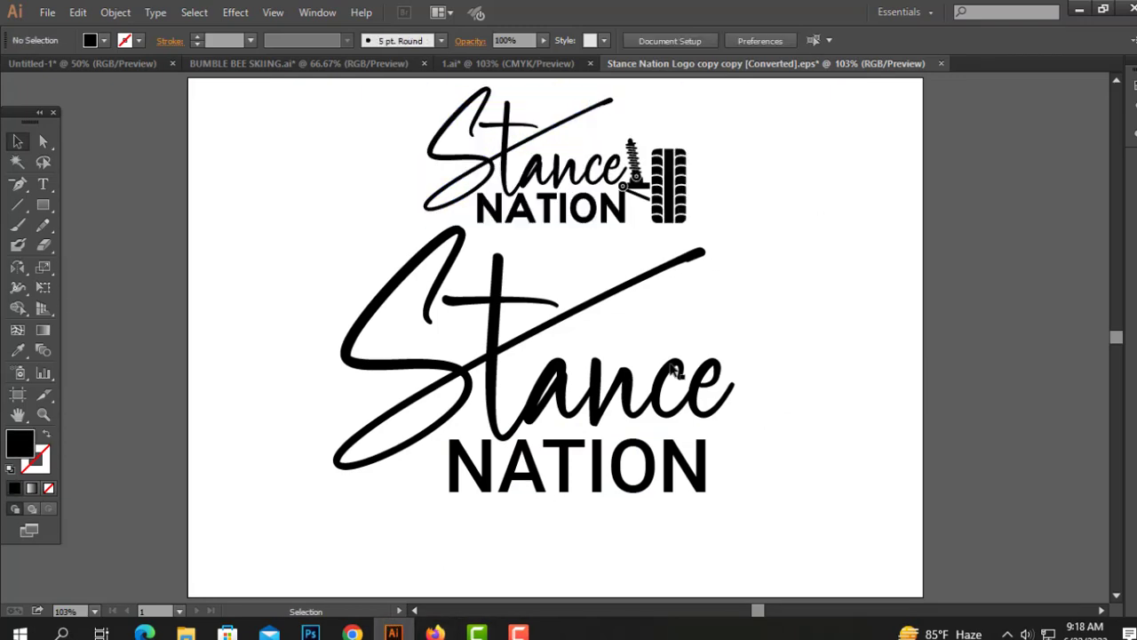
Switch to Chrome and copy the car suspension and wheel image from the Adobe Stock "wheel alignment icon" page
{"action": "left_click", "coordinate": [353, 633]}
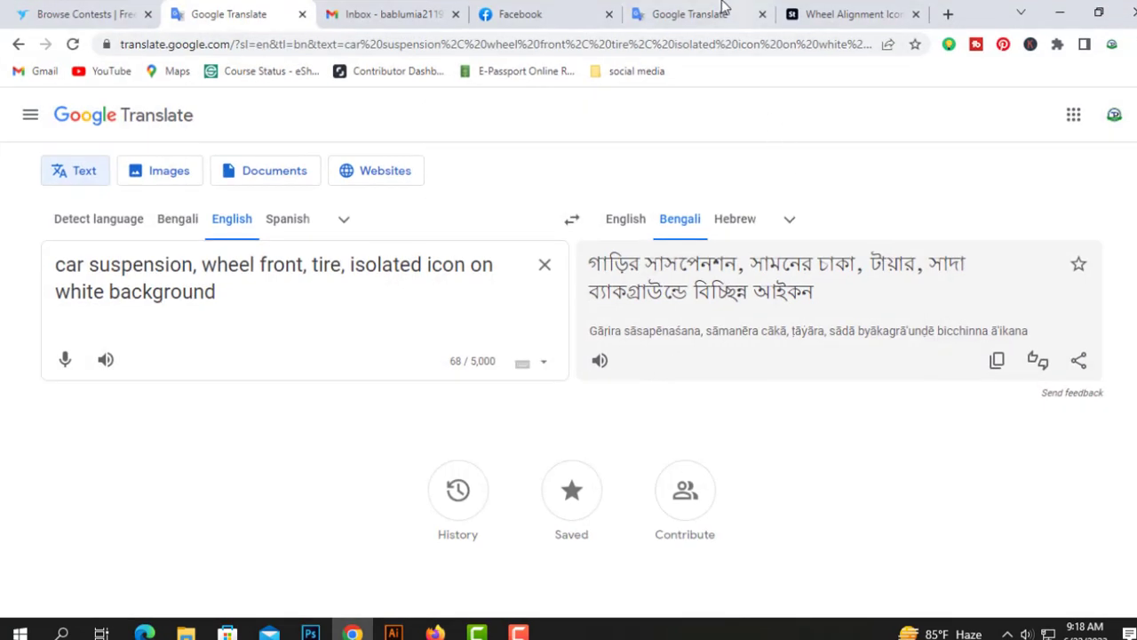
{"action": "left_click", "coordinate": [846, 11]}
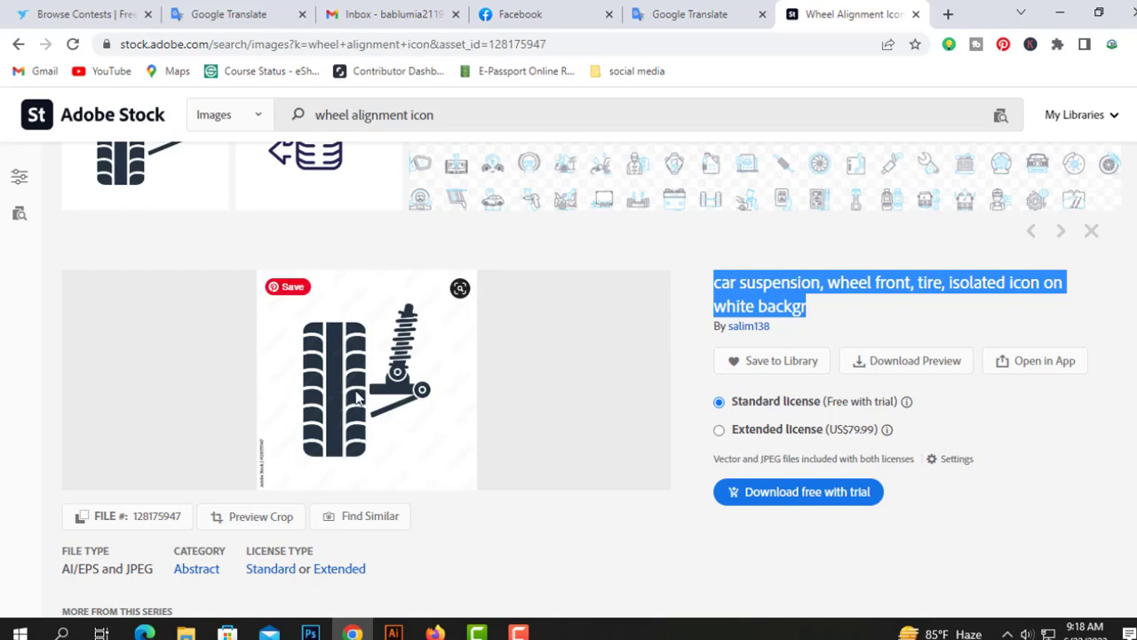
{"action": "left_click_drag", "start_coordinate": [435, 116], "coordinate": [303, 115]}
{"action": "right_click", "coordinate": [353, 356]}
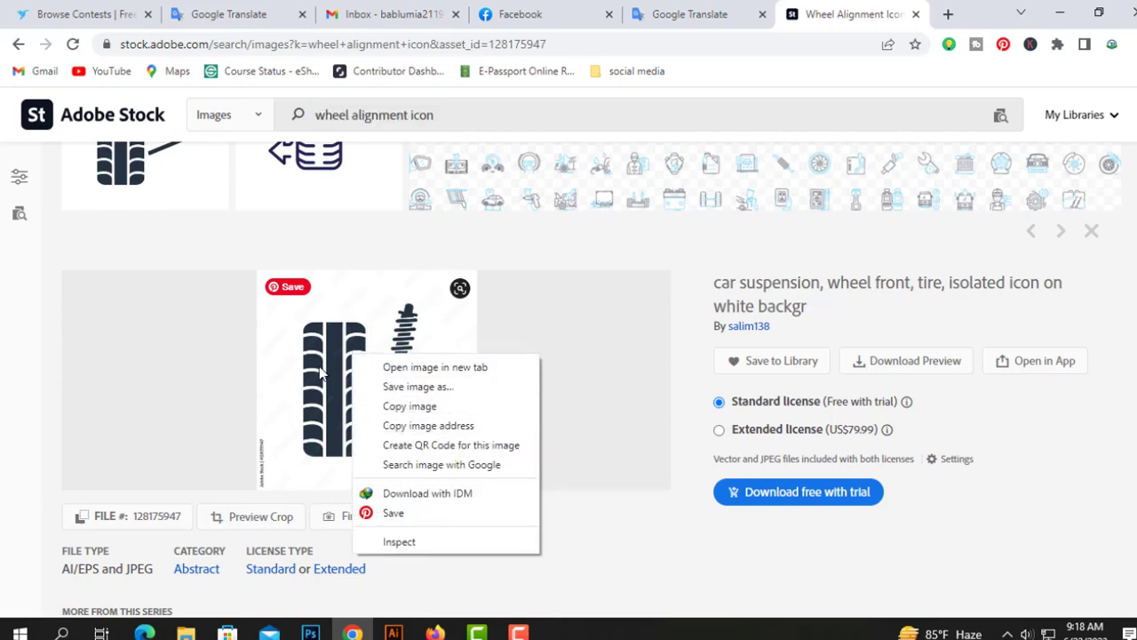
{"action": "left_click", "coordinate": [411, 408]}
Switch back to Illustrator, paste the copied wheel image and move it to the right of the artboard's lettering
{"action": "left_click", "coordinate": [400, 632]}
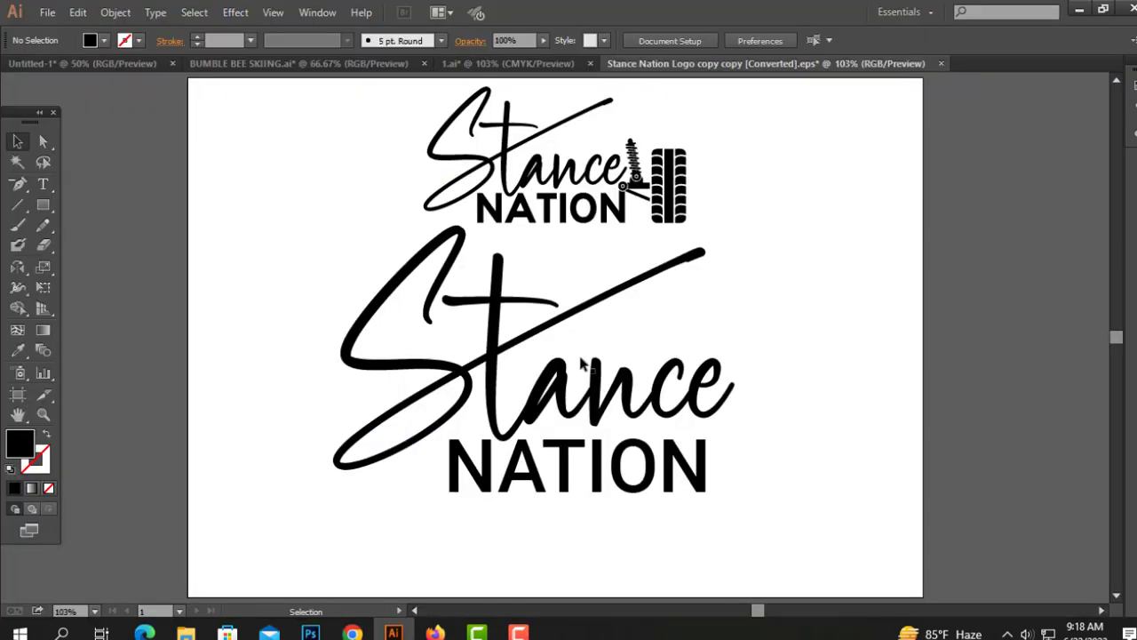
{"action": "key", "text": "ctrl+v"}
{"action": "left_click", "coordinate": [591, 365], "text": "ctrl+alt"}
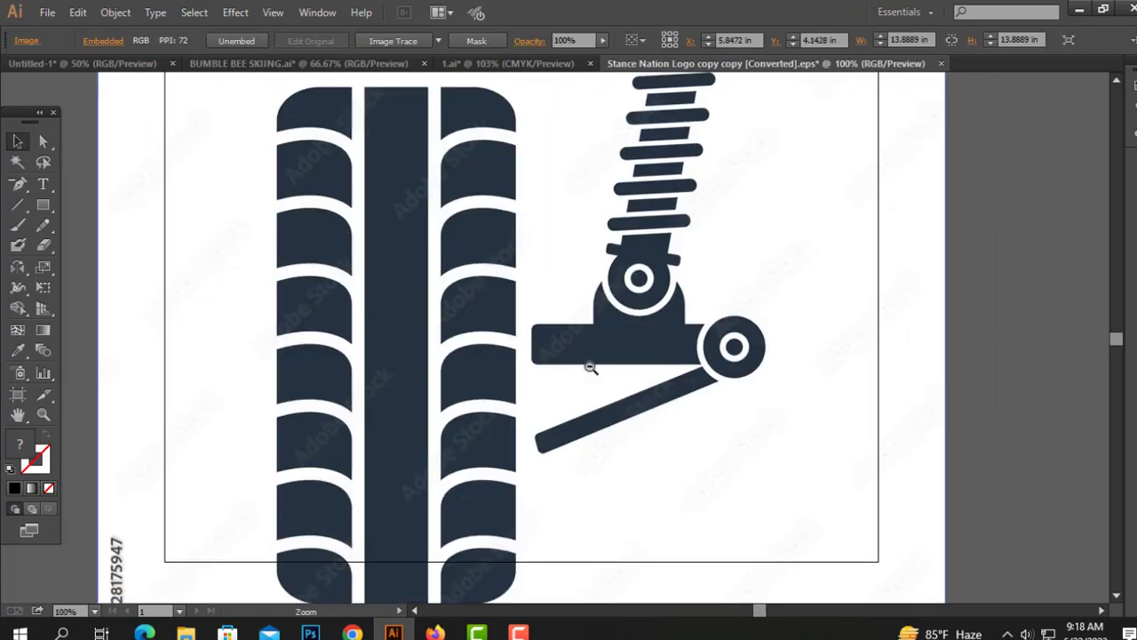
{"action": "left_click", "coordinate": [591, 365], "text": "ctrl+alt"}
{"action": "left_click_drag", "start_coordinate": [541, 369], "coordinate": [465, 370]}
{"action": "left_click_drag", "start_coordinate": [384, 351], "coordinate": [858, 373]}
{"action": "left_click", "coordinate": [751, 365], "text": "ctrl+alt"}
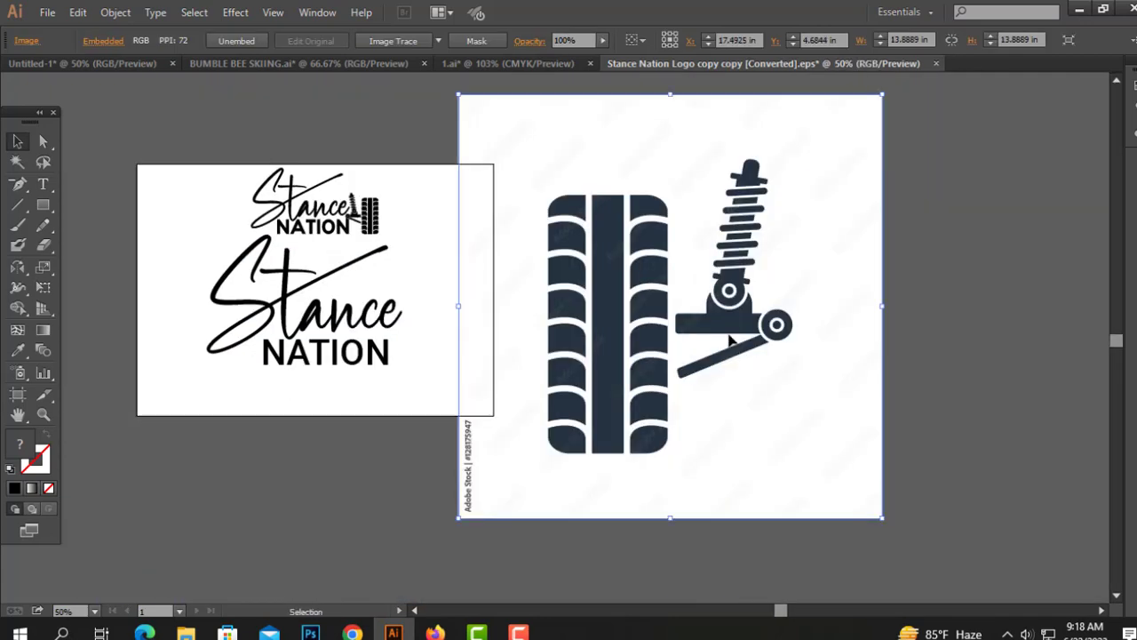
{"action": "left_click_drag", "start_coordinate": [653, 311], "coordinate": [719, 352]}
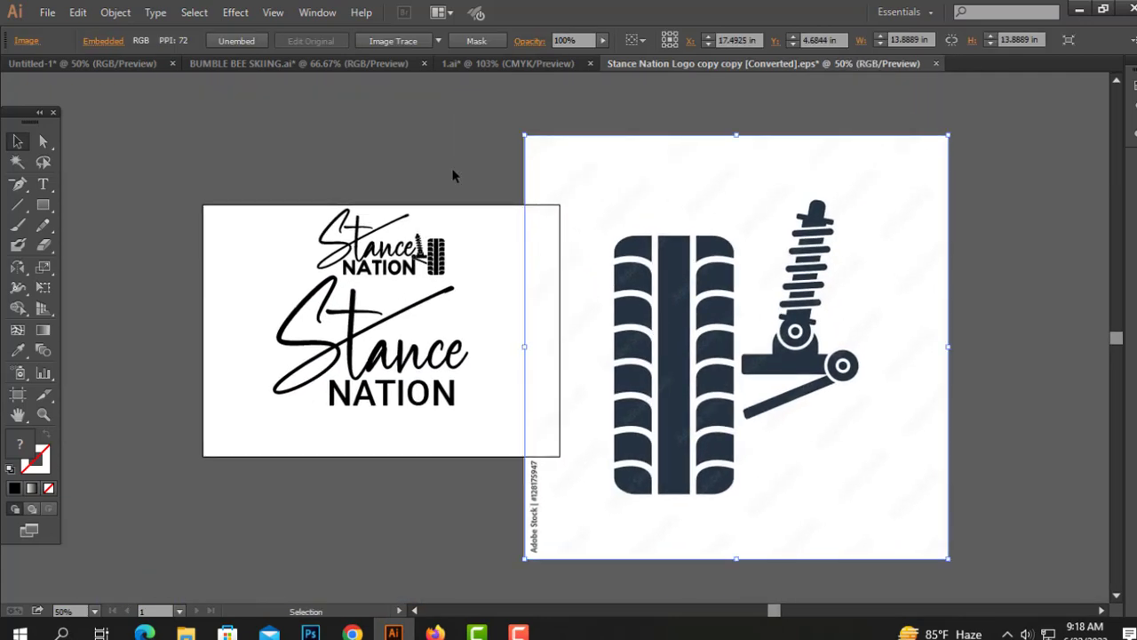
Convert the wheel image to vectors with Image Trace at the default preset, expand the result and ungroup it
{"action": "left_click", "coordinate": [400, 42]}
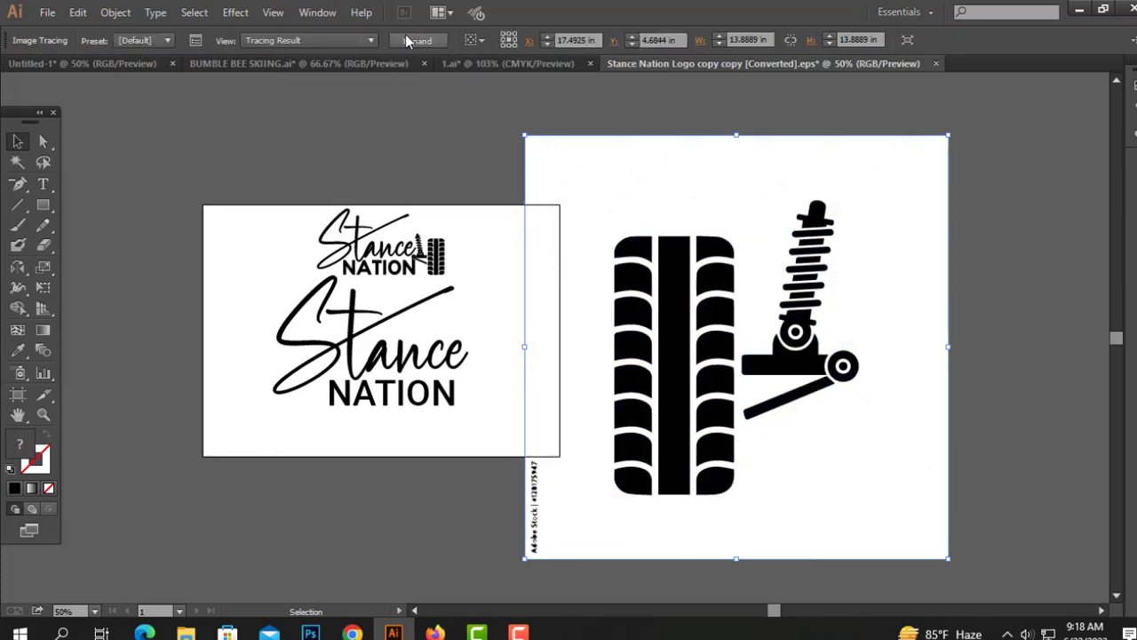
{"action": "left_click", "coordinate": [400, 42]}
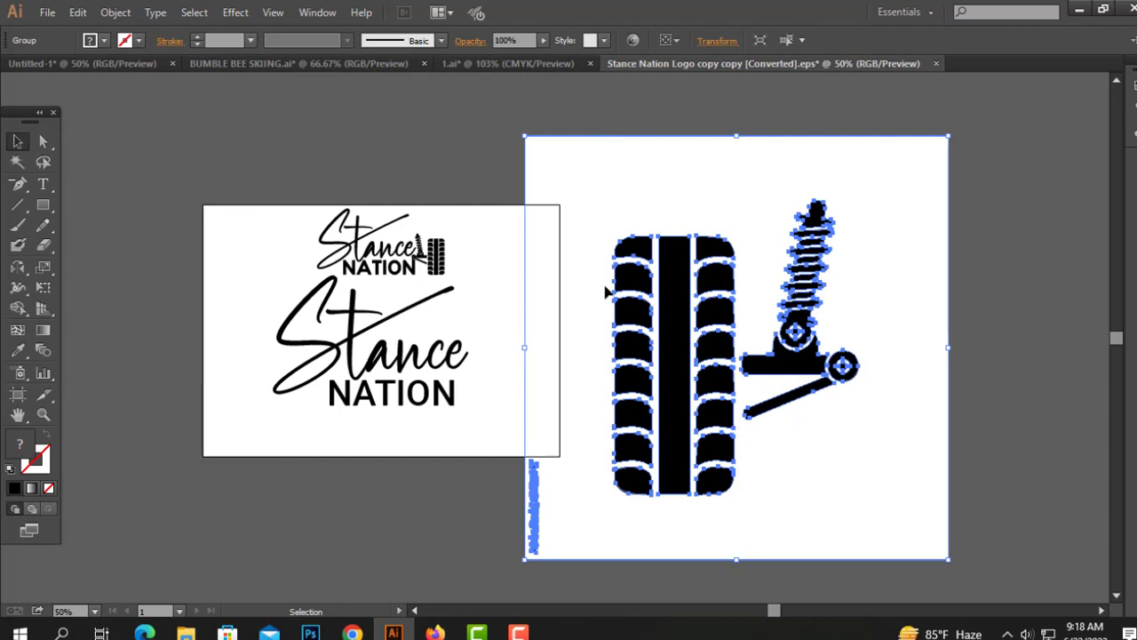
{"action": "right_click", "coordinate": [574, 234]}
{"action": "left_click", "coordinate": [640, 330]}
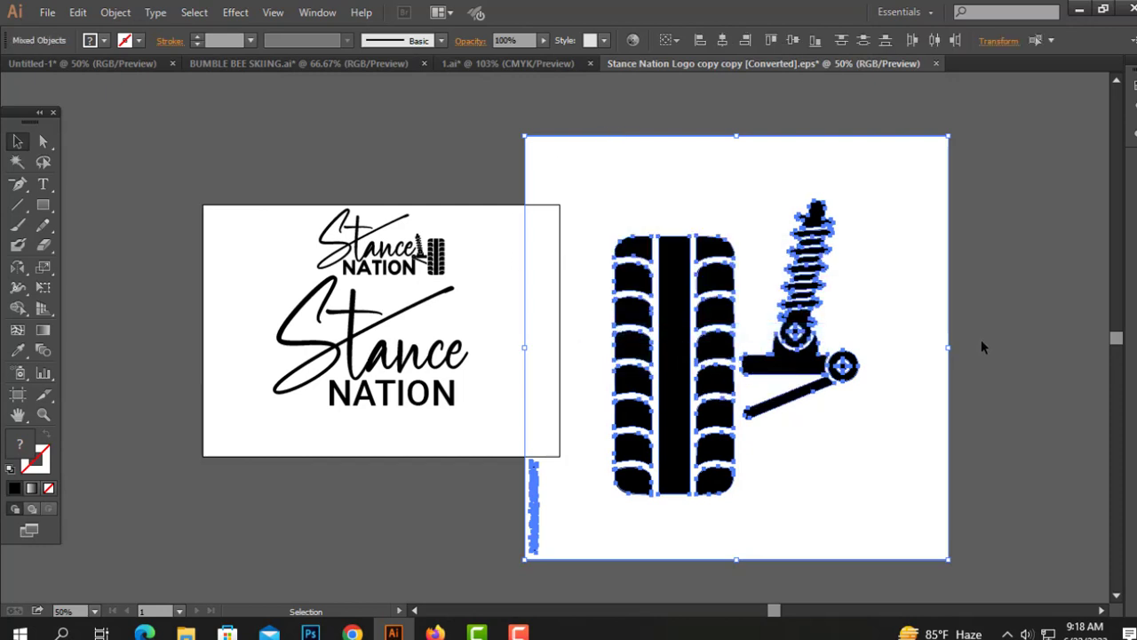
{"action": "left_click", "coordinate": [175, 152]}
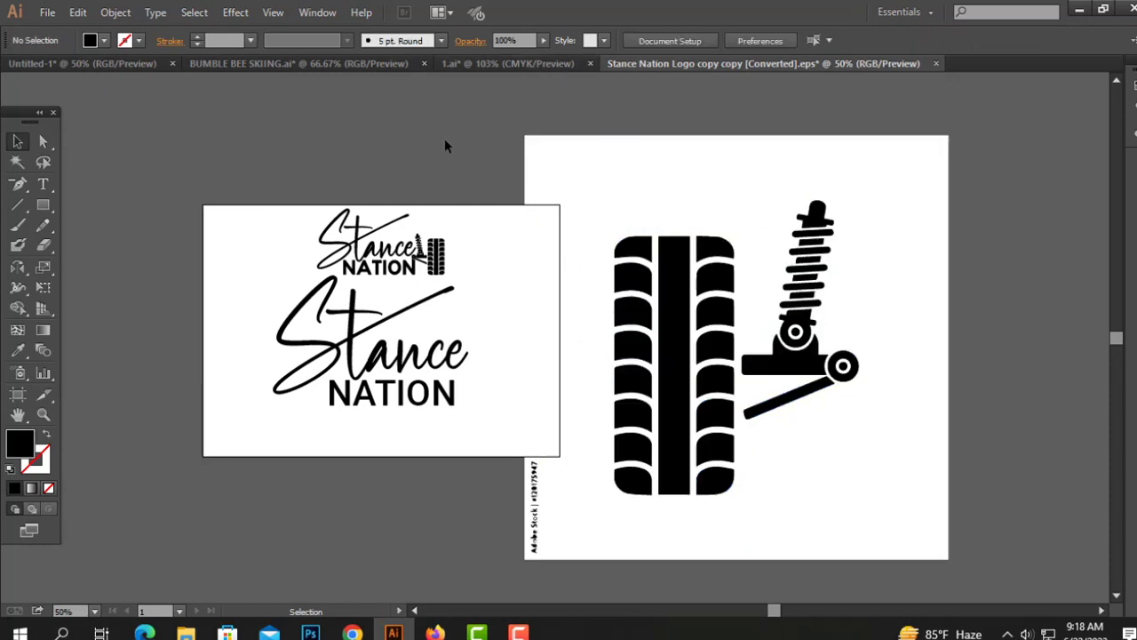
Delete all white areas of the traced wheel image with the Magic Wand, and remove the leftover Adobe Stock watermark text
{"action": "left_click", "coordinate": [17, 162]}
{"action": "left_click", "coordinate": [710, 203]}
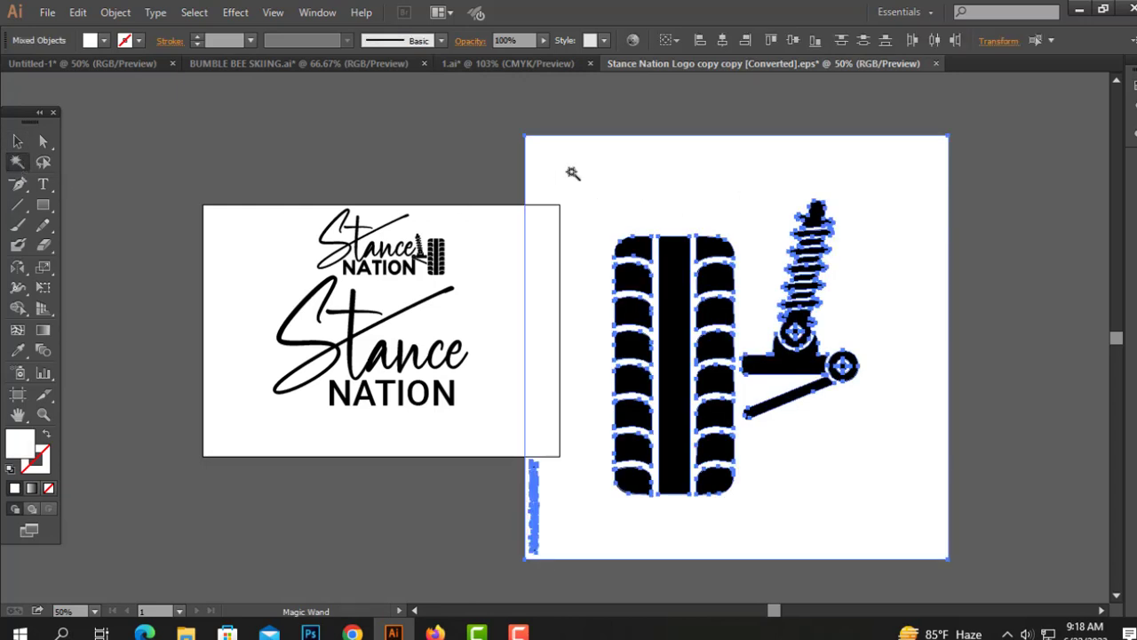
{"action": "key", "text": "Delete"}
{"action": "left_click", "coordinate": [20, 140]}
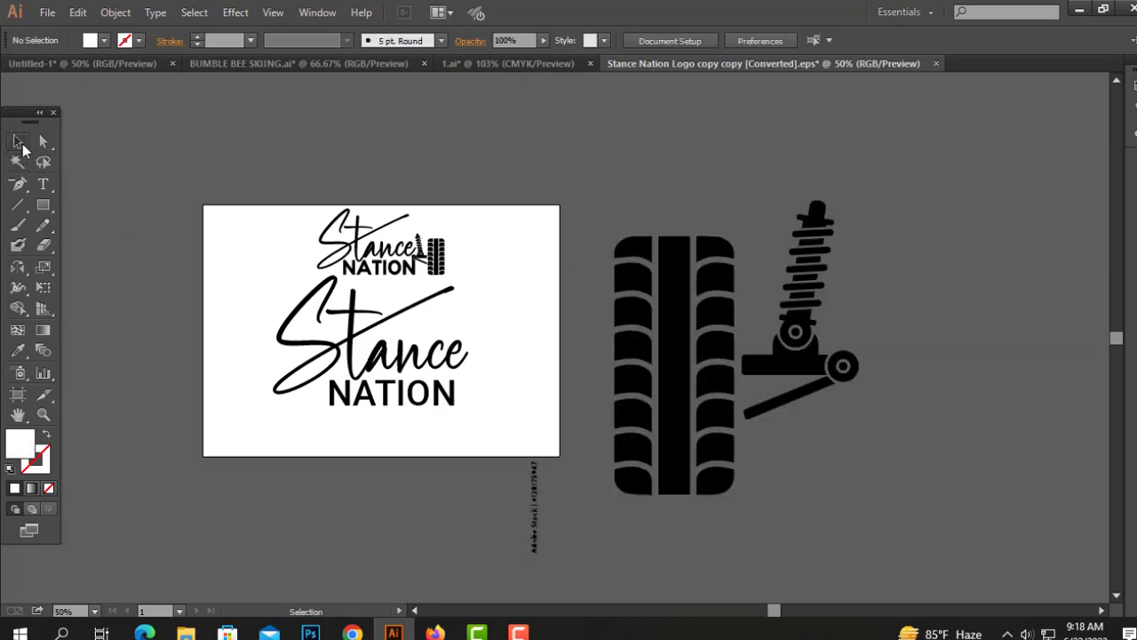
{"action": "left_click", "coordinate": [503, 457]}
{"action": "key", "text": "Delete"}
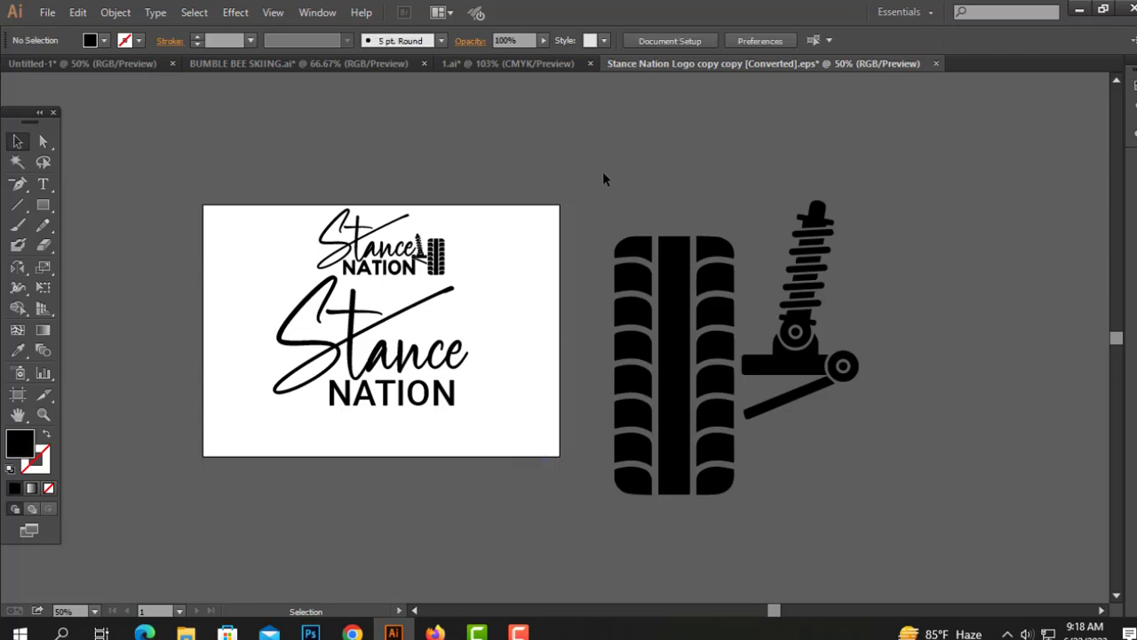
Group all the traced wheel and suspension pieces and flip the group horizontally so the tyre faces away from the lettering
{"action": "left_click_drag", "start_coordinate": [584, 166], "coordinate": [970, 537]}
{"action": "right_click", "coordinate": [815, 310]}
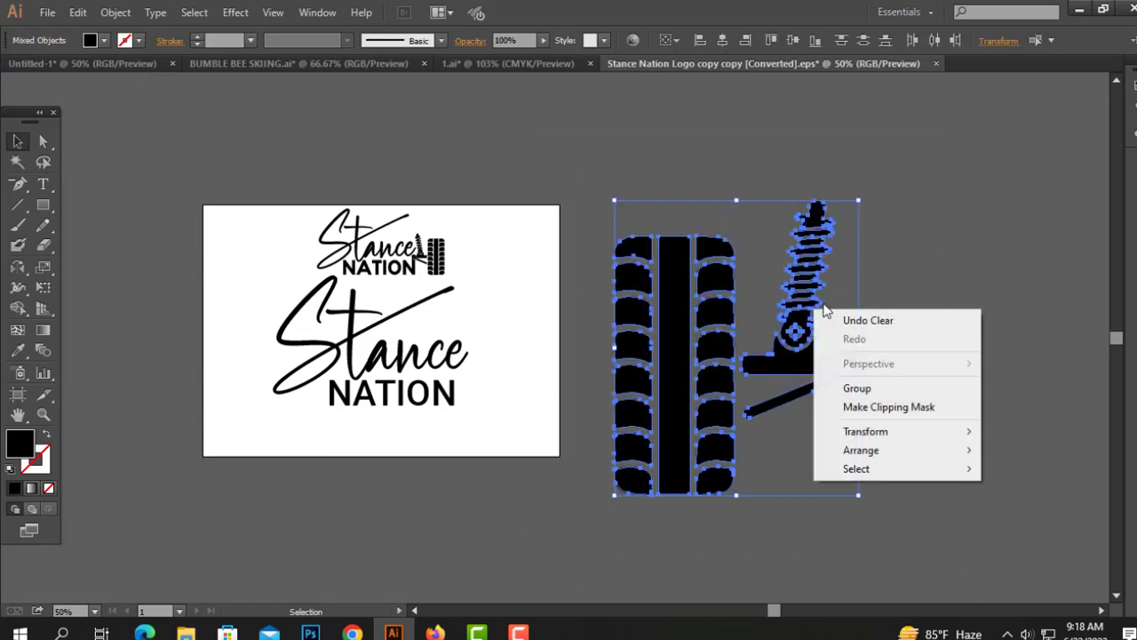
{"action": "left_click", "coordinate": [867, 391]}
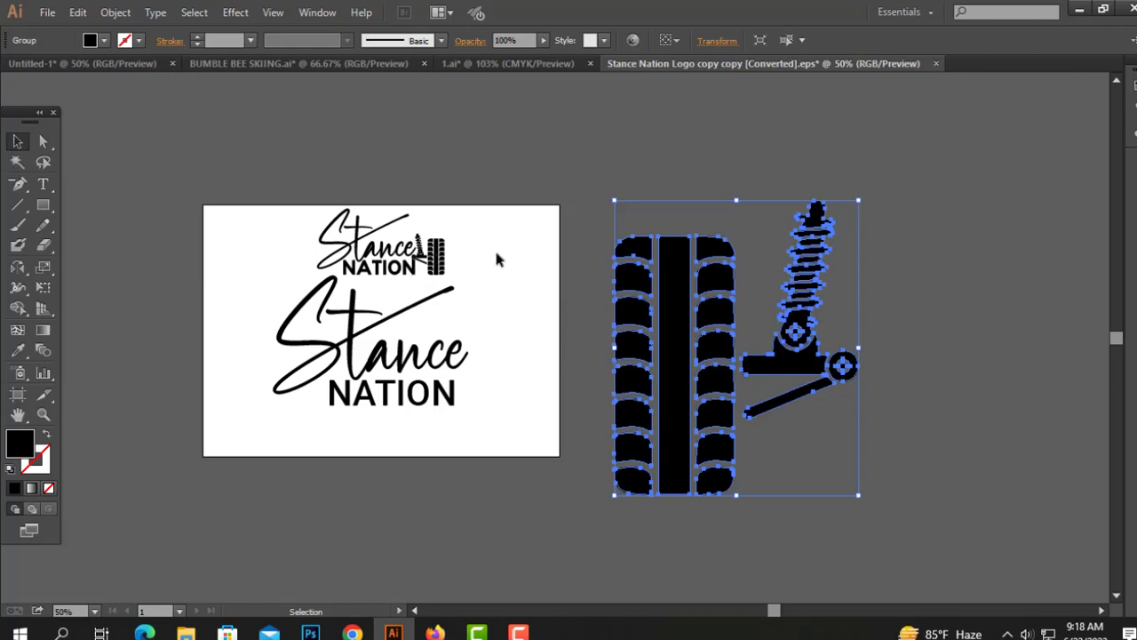
{"action": "left_click_drag", "start_coordinate": [860, 351], "coordinate": [627, 389]}
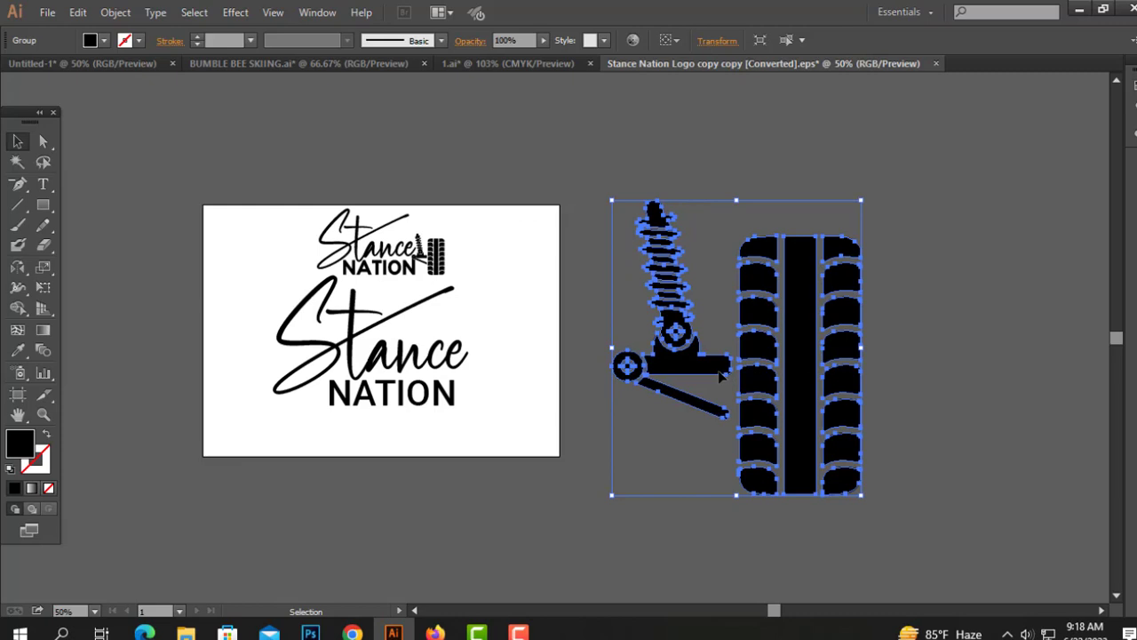
{"action": "left_click", "coordinate": [927, 304]}
Move the wheel icon onto the artboard beside the large Stance lettering and scale it down proportionally to about half size
{"action": "left_click", "coordinate": [692, 363]}
{"action": "left_click_drag", "start_coordinate": [693, 371], "coordinate": [549, 371]}
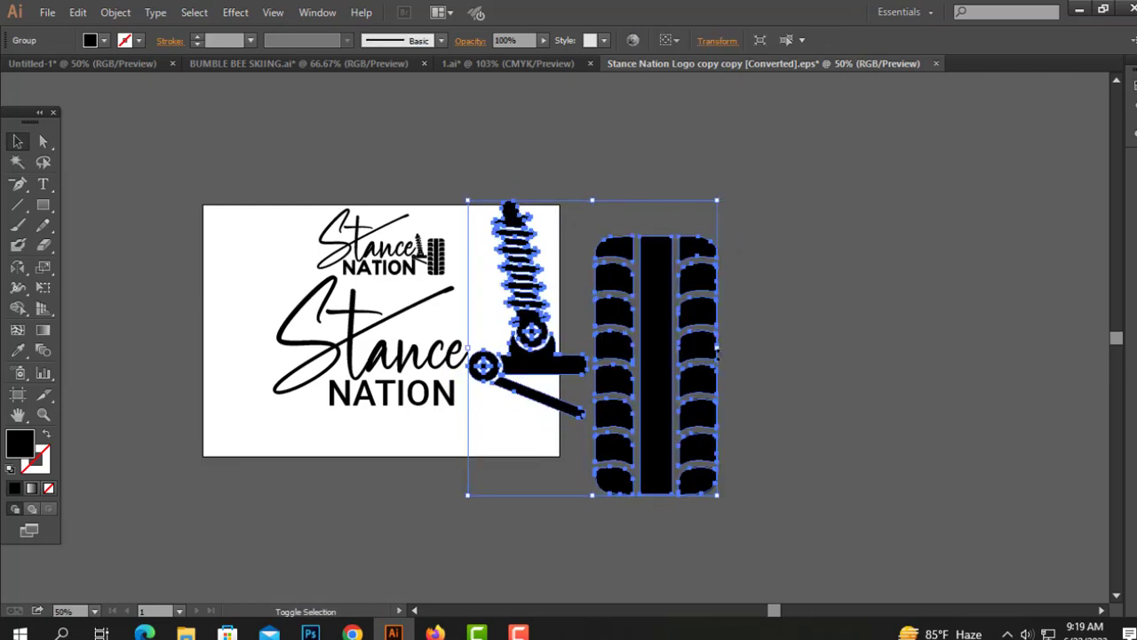
{"action": "left_click_drag", "start_coordinate": [718, 350], "coordinate": [585, 369]}
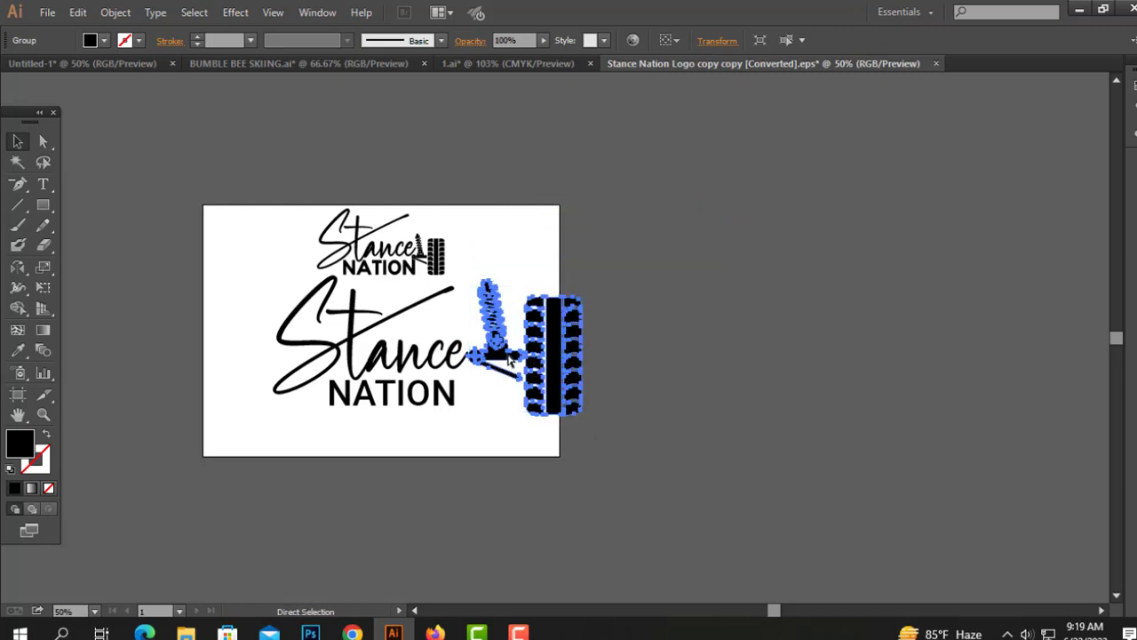
{"action": "left_click", "coordinate": [508, 352], "text": "ctrl"}
{"action": "left_click", "coordinate": [515, 342], "text": "ctrl"}
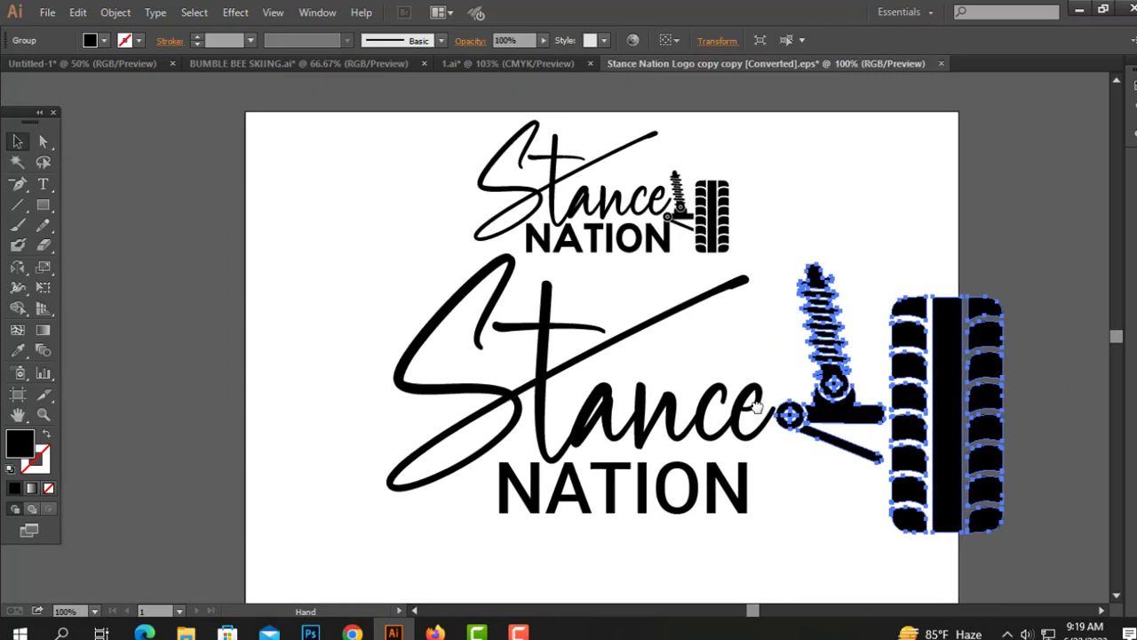
Shift the wheel icon over the end of the large Stance NATION lettering and shrink it proportionally to about half again
{"action": "left_click_drag", "start_coordinate": [761, 381], "coordinate": [714, 421]}
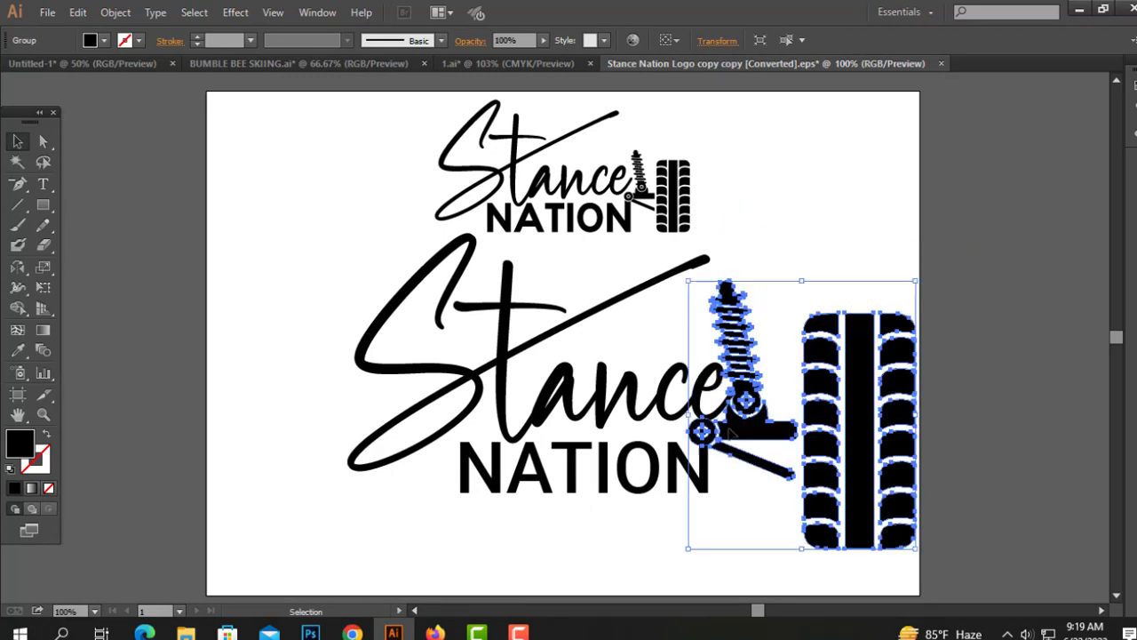
{"action": "left_click", "coordinate": [916, 414]}
{"action": "left_click", "coordinate": [915, 414]}
{"action": "left_click_drag", "start_coordinate": [917, 414], "coordinate": [812, 430]}
{"action": "left_click", "coordinate": [761, 460]}
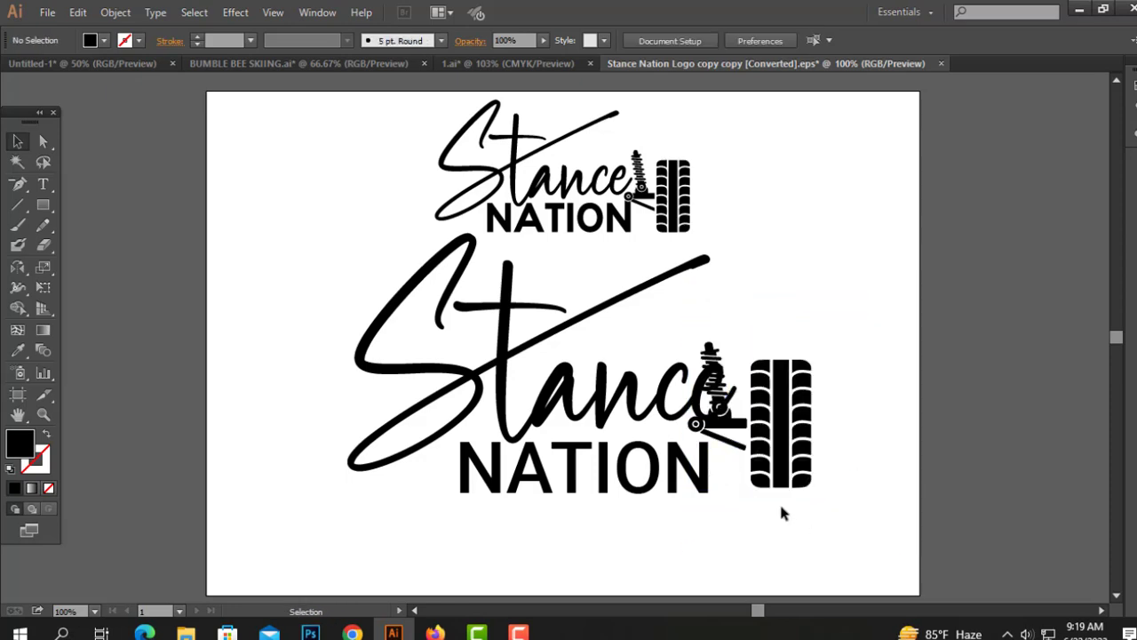
Convert the large Stance and NATION text objects to outlines
{"action": "left_click", "coordinate": [616, 487]}
{"action": "right_click", "coordinate": [621, 396]}
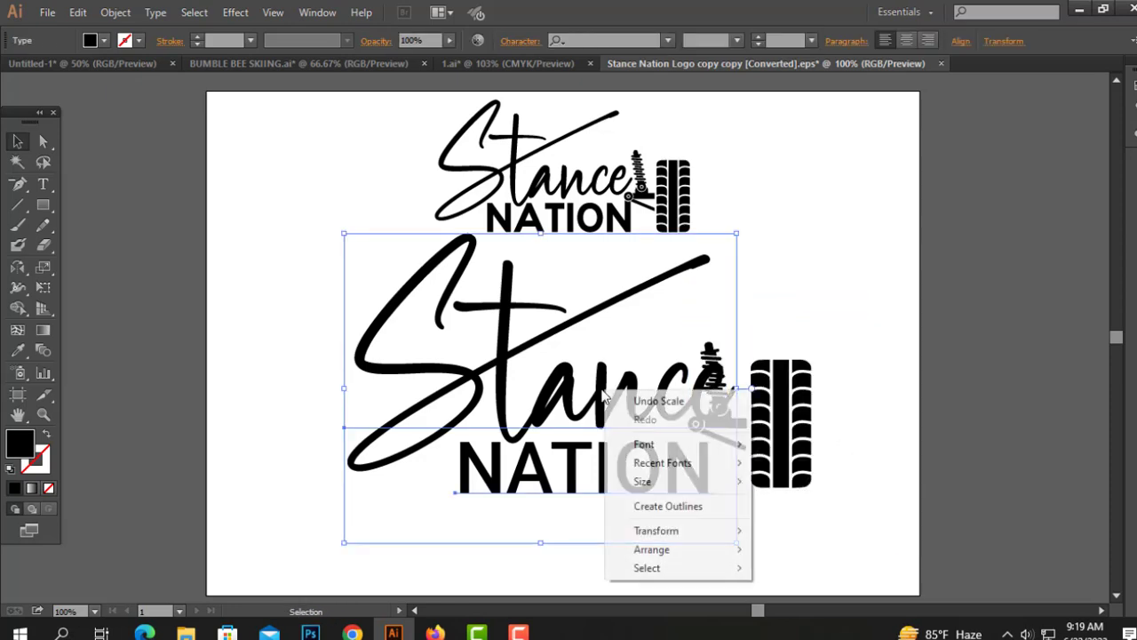
{"action": "left_click", "coordinate": [671, 507]}
{"action": "left_click", "coordinate": [636, 494]}
{"action": "left_click", "coordinate": [630, 486]}
{"action": "left_click", "coordinate": [597, 406]}
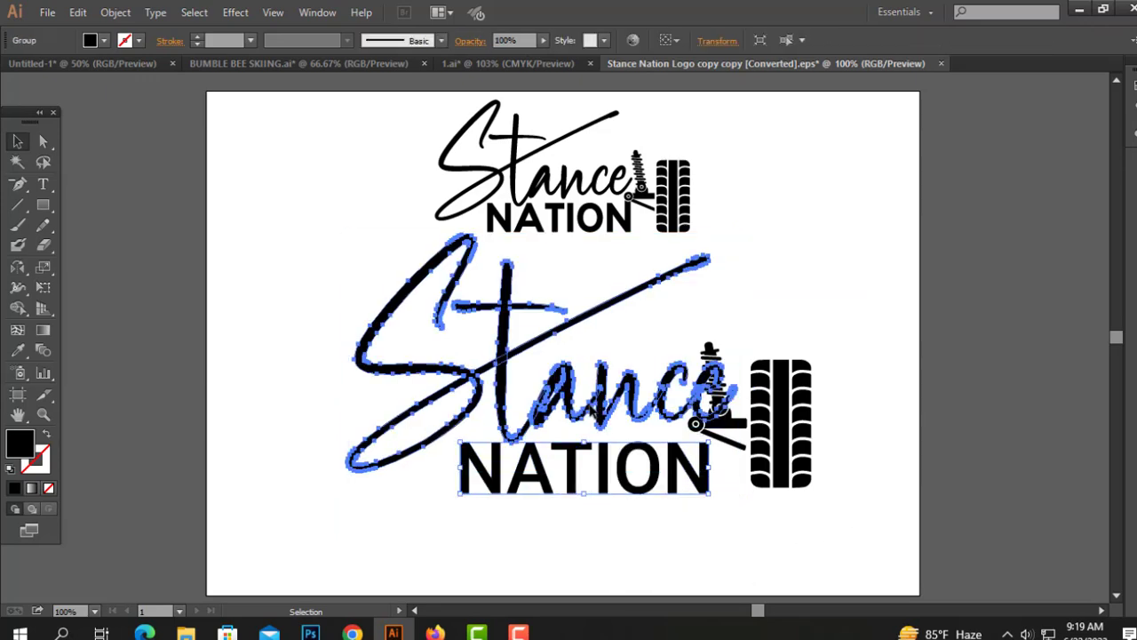
Nudge the wheel icon down beside the end of NATION and scale it down slightly to meet the lettering's baseline
{"action": "left_click", "coordinate": [791, 449]}
{"action": "left_click_drag", "start_coordinate": [762, 437], "coordinate": [771, 450]}
{"action": "left_click_drag", "start_coordinate": [822, 501], "coordinate": [814, 492]}
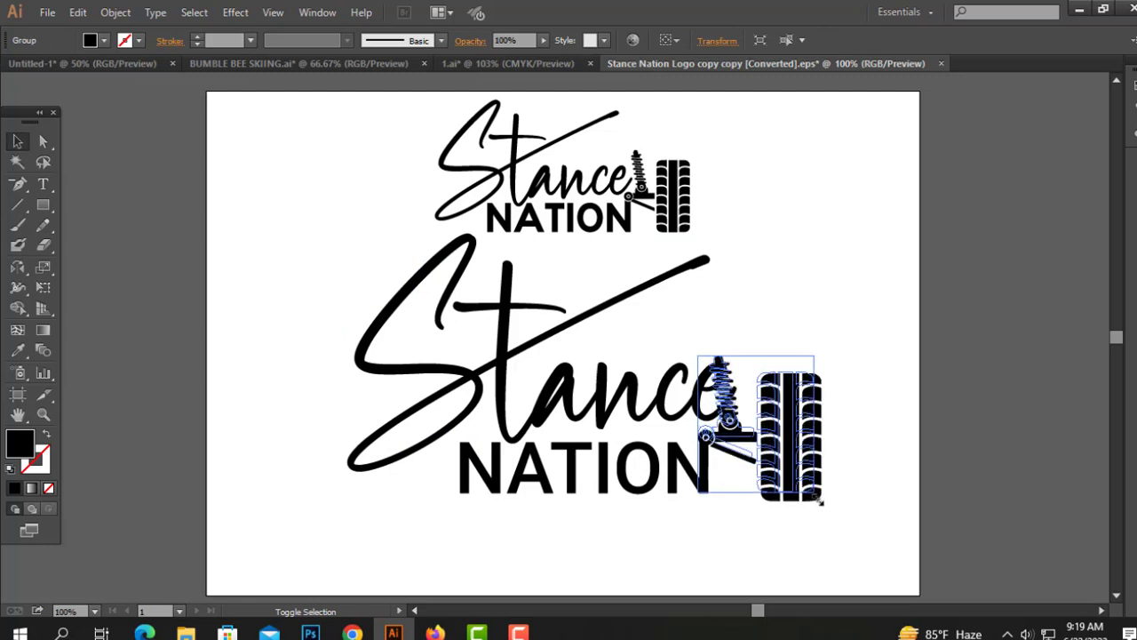
{"action": "left_click", "coordinate": [739, 472]}
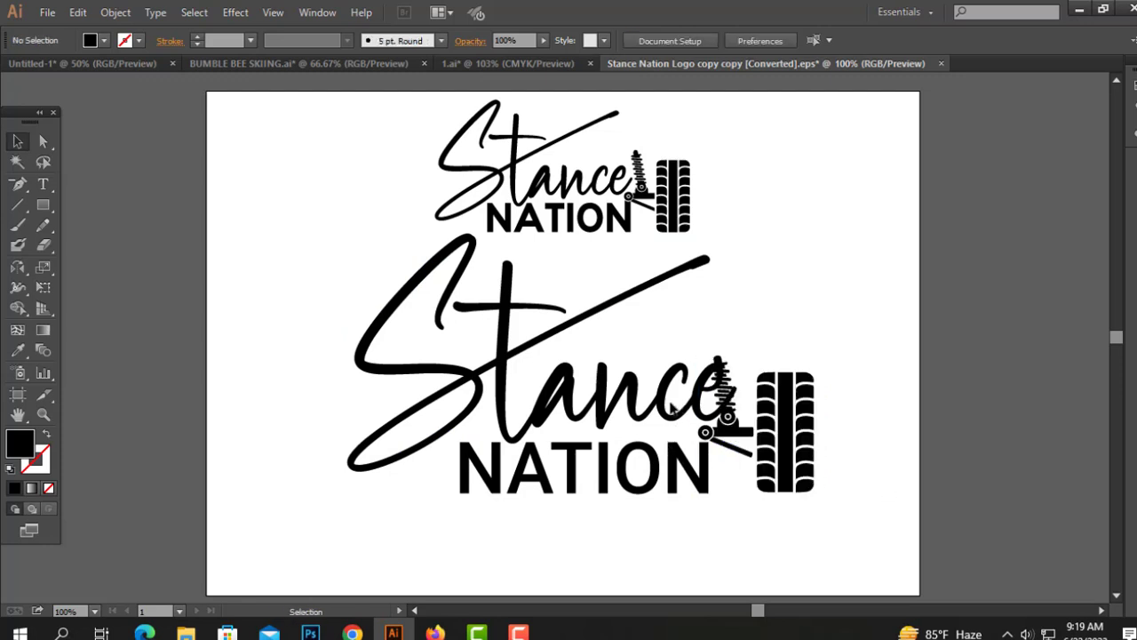
Scale down the large Stance script lettering to clear the shock absorber and lower it to sit just above NATION
{"action": "left_click", "coordinate": [641, 422]}
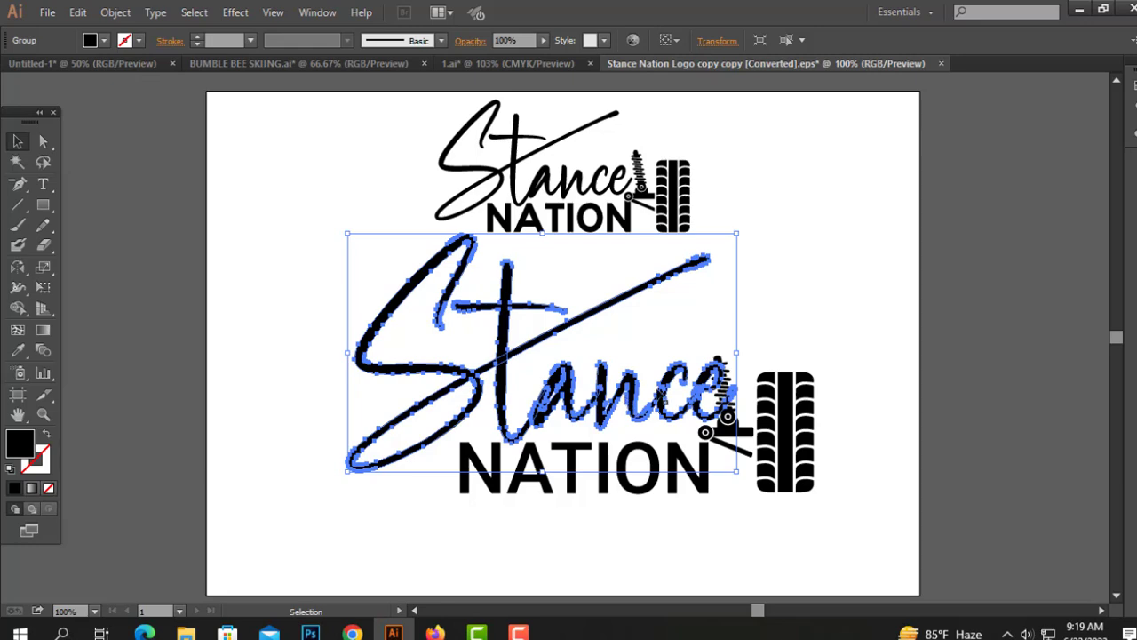
{"action": "left_click_drag", "start_coordinate": [737, 355], "coordinate": [718, 355]}
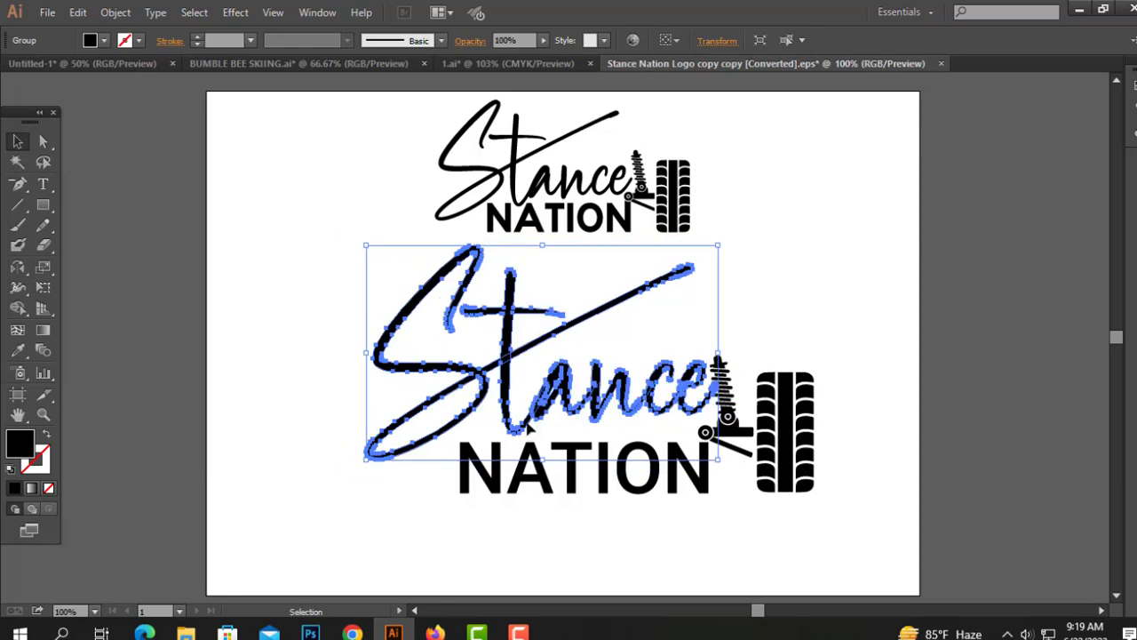
{"action": "left_click_drag", "start_coordinate": [520, 434], "coordinate": [522, 441]}
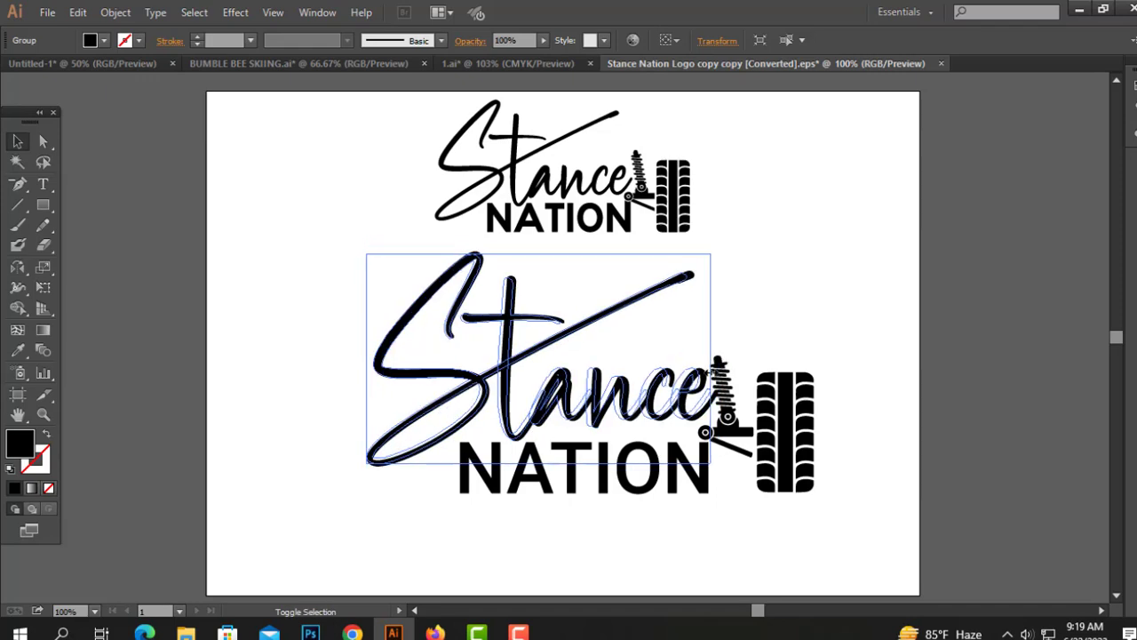
{"action": "left_click", "coordinate": [820, 297]}
{"action": "left_click", "coordinate": [604, 436]}
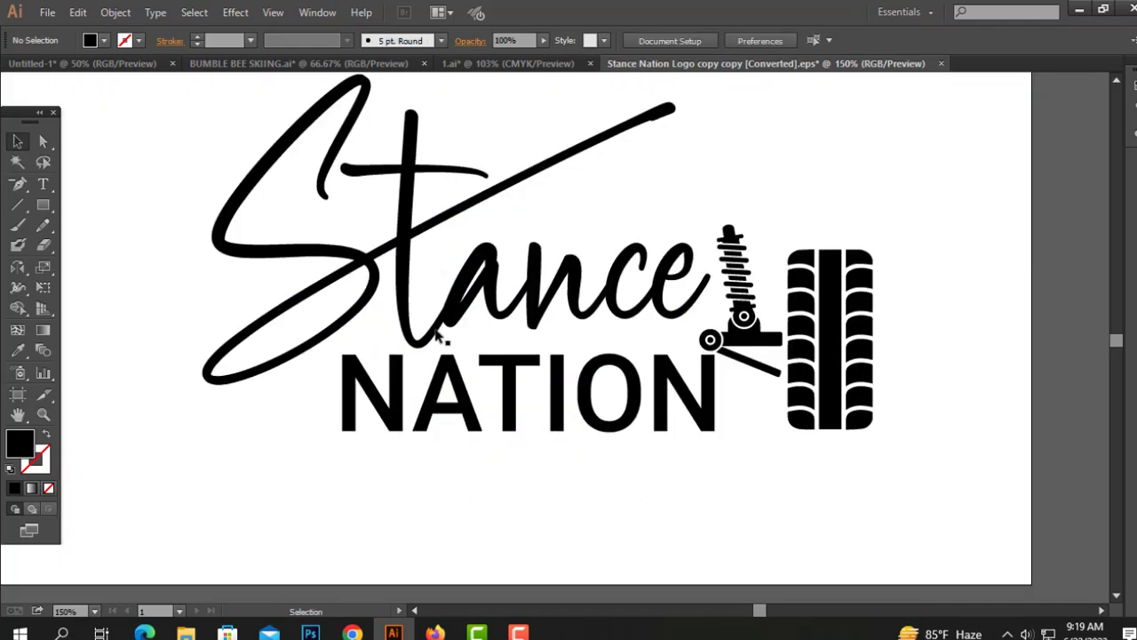
{"action": "left_click_drag", "start_coordinate": [436, 332], "coordinate": [437, 342]}
{"action": "left_click", "coordinate": [701, 165]}
Extend the right stem of NATION's final N upward into the suspension's pivot ring by moving its top anchor points
{"action": "left_click_drag", "start_coordinate": [860, 293], "coordinate": [743, 295]}
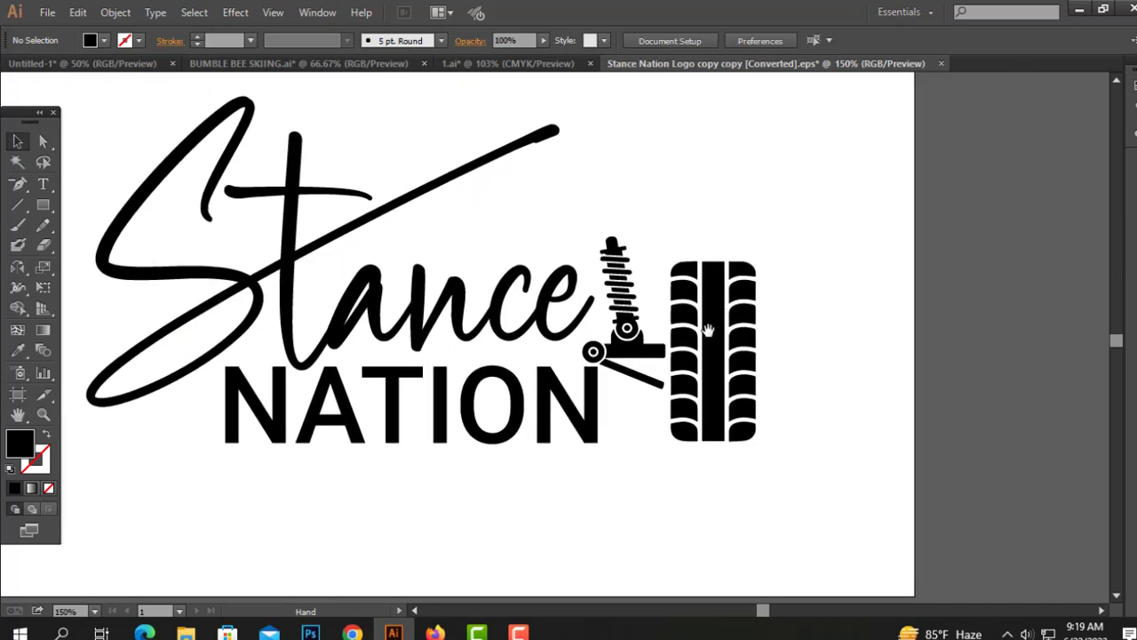
{"action": "left_click_drag", "start_coordinate": [601, 235], "coordinate": [586, 387]}
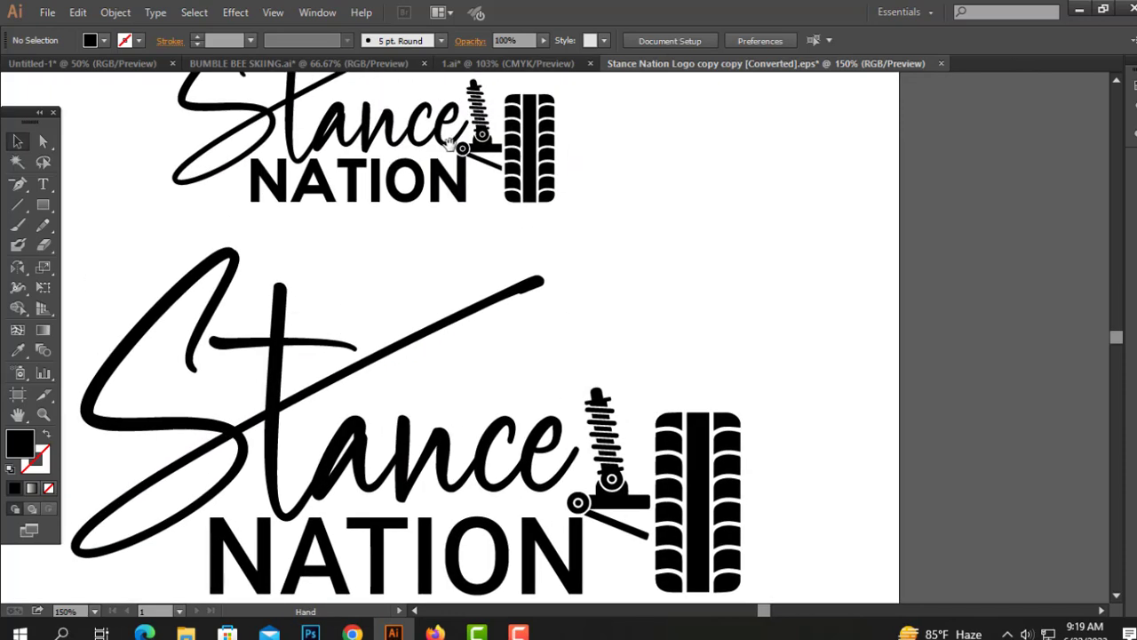
{"action": "double_click", "coordinate": [571, 442]}
{"action": "left_click", "coordinate": [544, 342]}
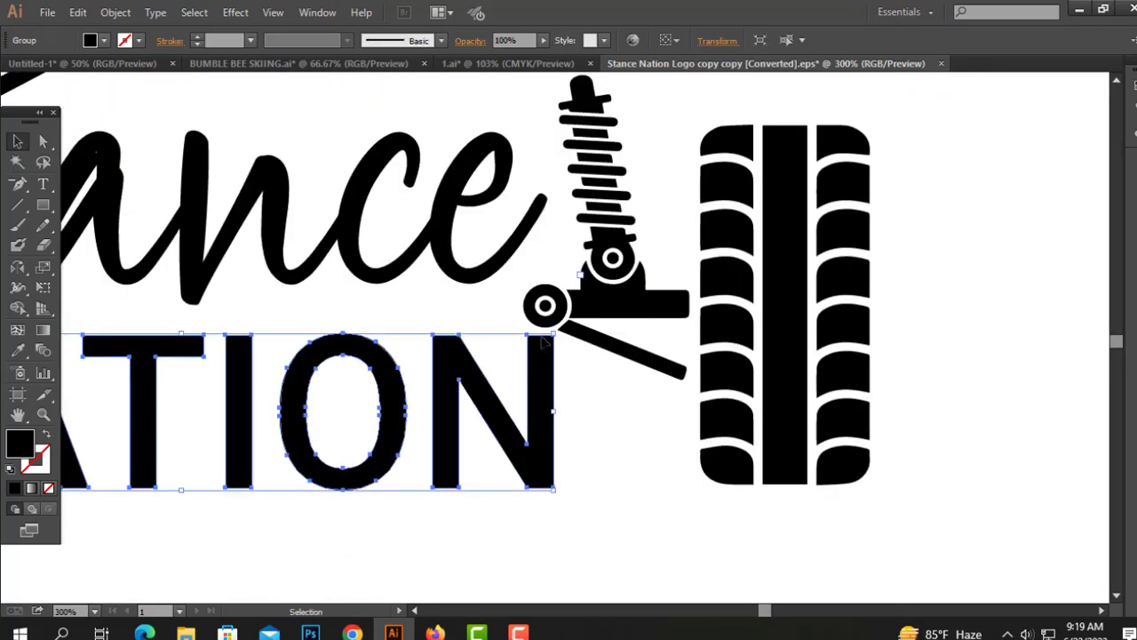
{"action": "left_click", "coordinate": [43, 141]}
{"action": "left_click", "coordinate": [604, 419]}
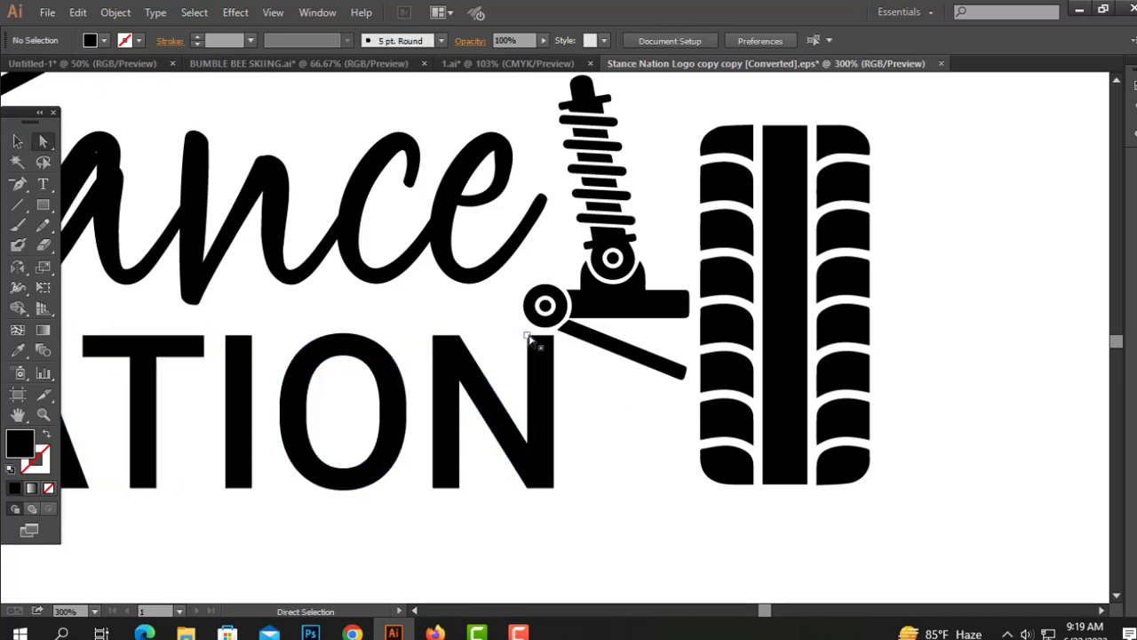
{"action": "left_click_drag", "start_coordinate": [537, 340], "coordinate": [545, 304]}
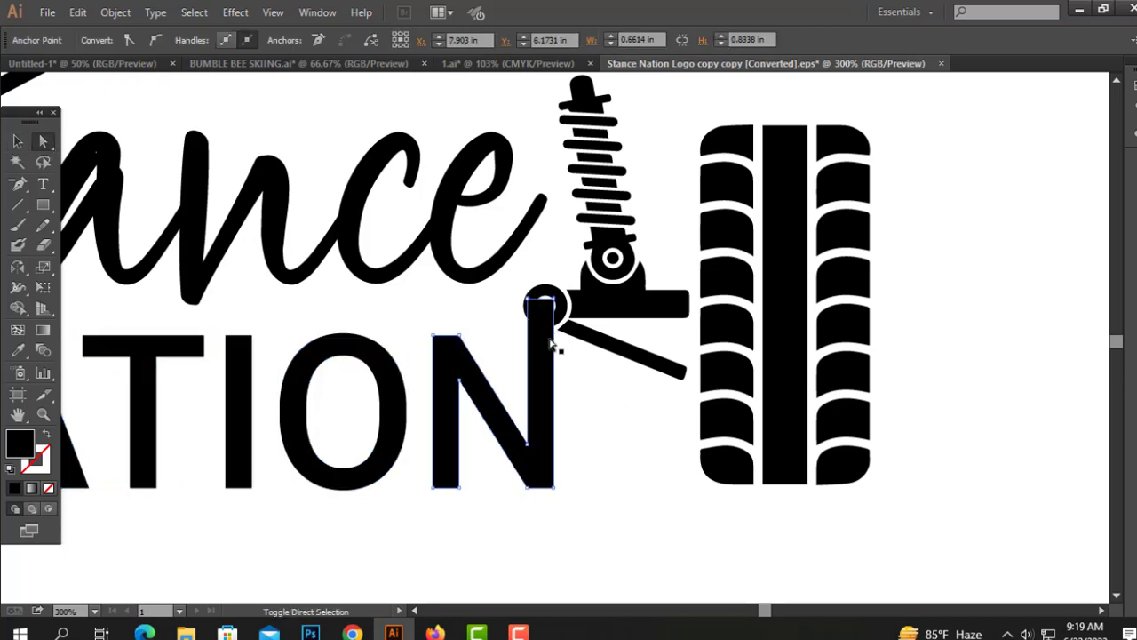
{"action": "left_click", "coordinate": [17, 141]}
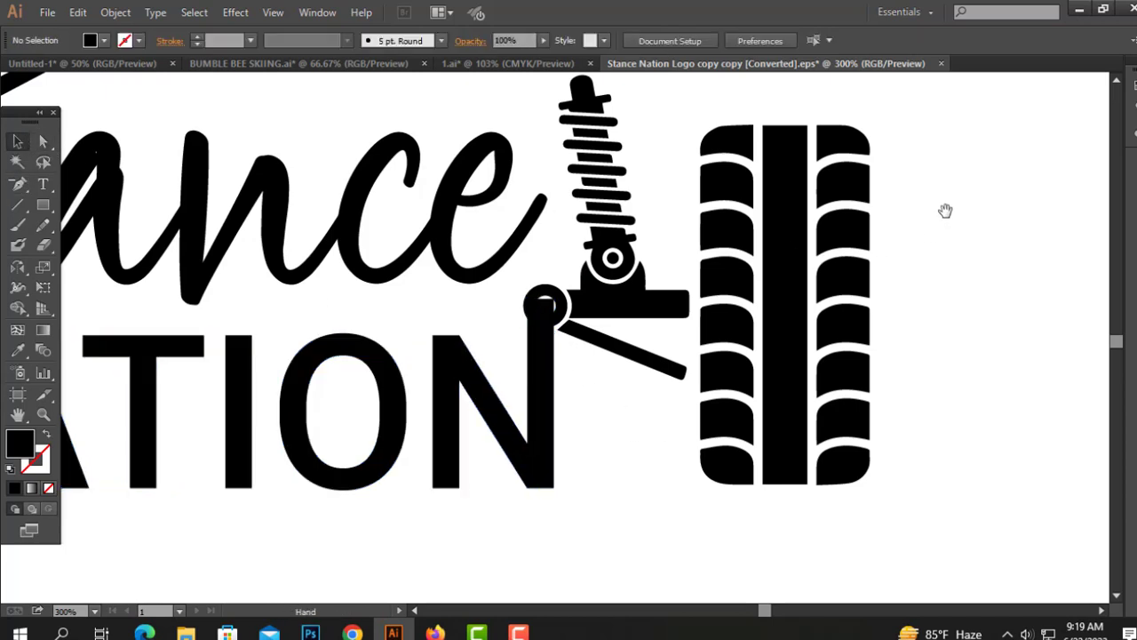
Align the wheel icon and the NATION lettering along their bottom edges
{"action": "left_click", "coordinate": [678, 376]}
{"action": "left_click_drag", "start_coordinate": [622, 305], "coordinate": [609, 336]}
{"action": "left_click", "coordinate": [604, 415]}
{"action": "key", "text": "ctrl+z"}
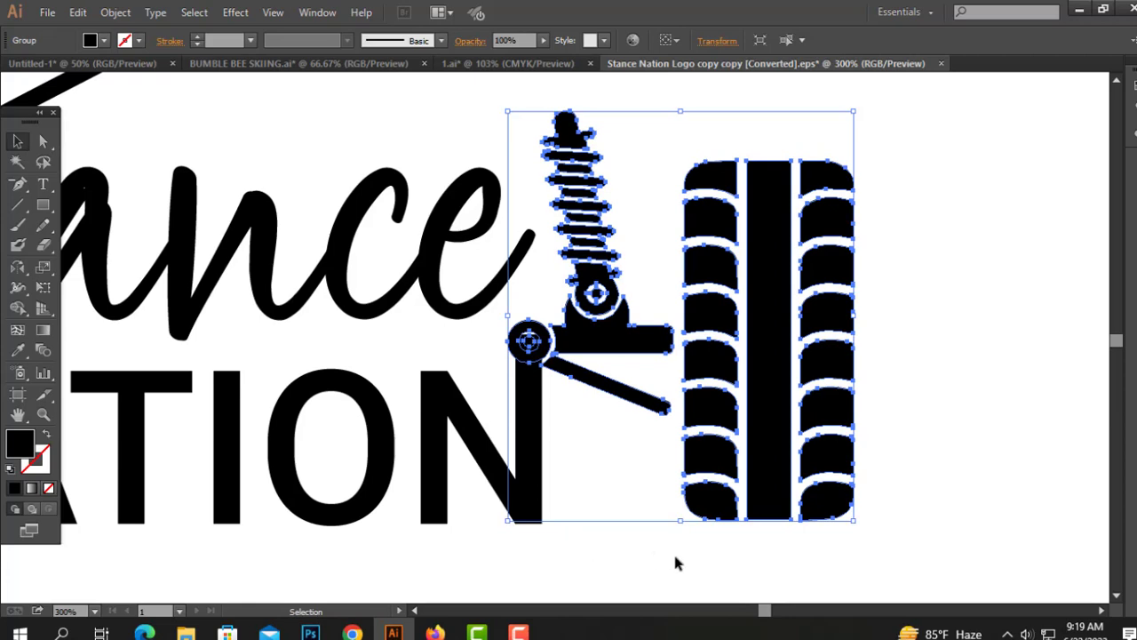
{"action": "left_click_drag", "start_coordinate": [868, 546], "coordinate": [537, 497]}
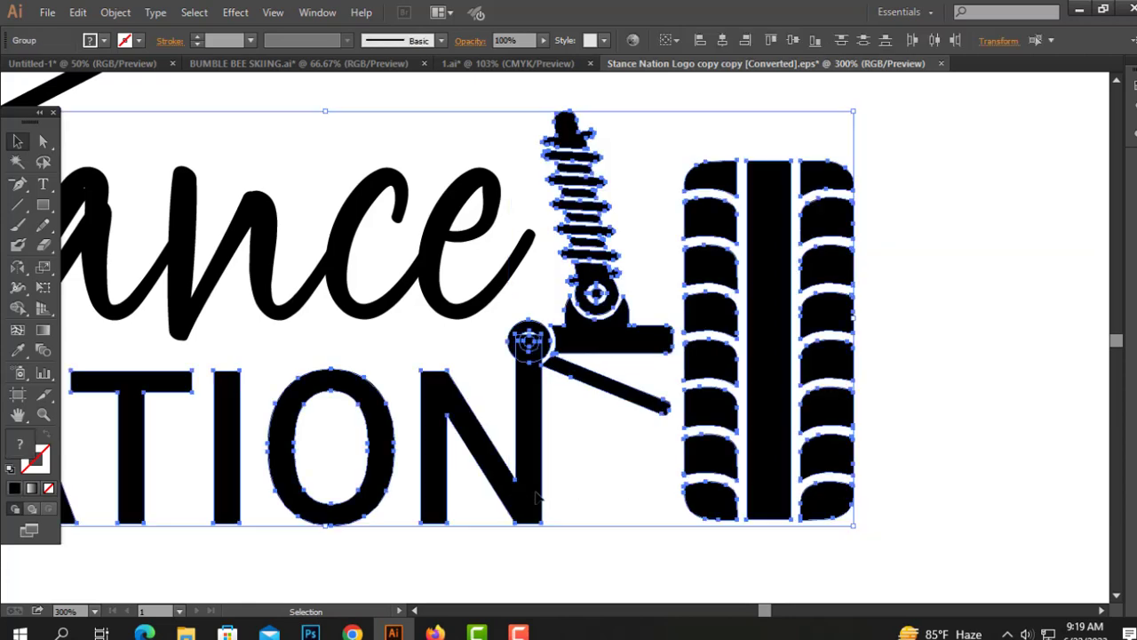
{"action": "left_click", "coordinate": [815, 41]}
{"action": "left_click", "coordinate": [946, 332]}
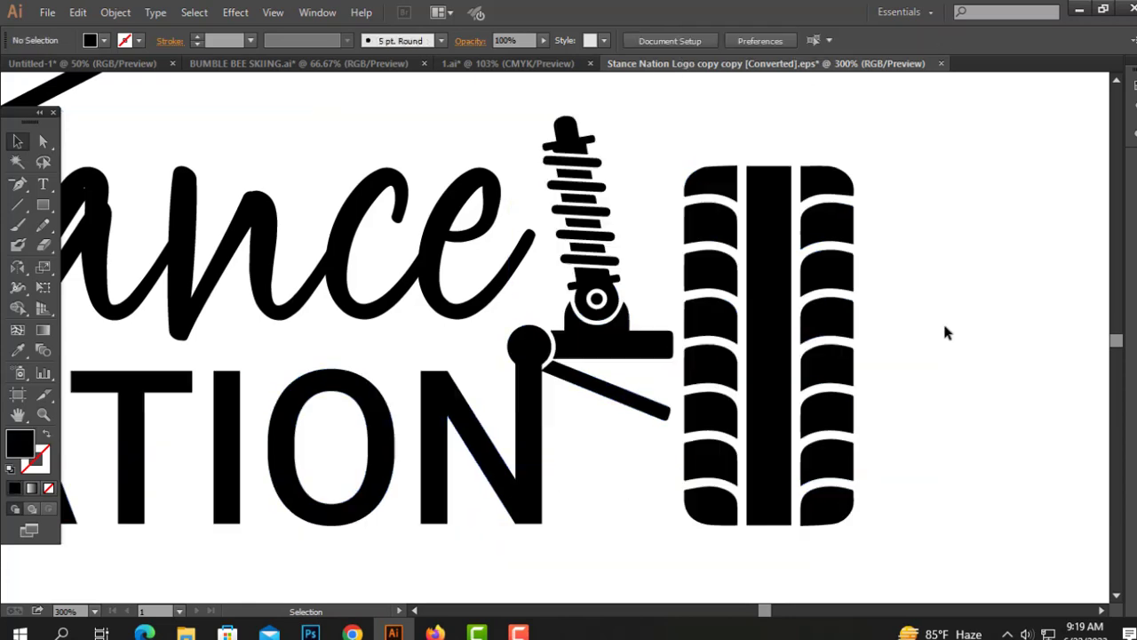
Ungroup the wheel icon and bring the pivot ring above the final N to the front
{"action": "right_click", "coordinate": [550, 353]}
{"action": "left_click", "coordinate": [576, 444]}
{"action": "left_click", "coordinate": [586, 409]}
{"action": "left_click", "coordinate": [529, 346]}
{"action": "right_click", "coordinate": [528, 347]}
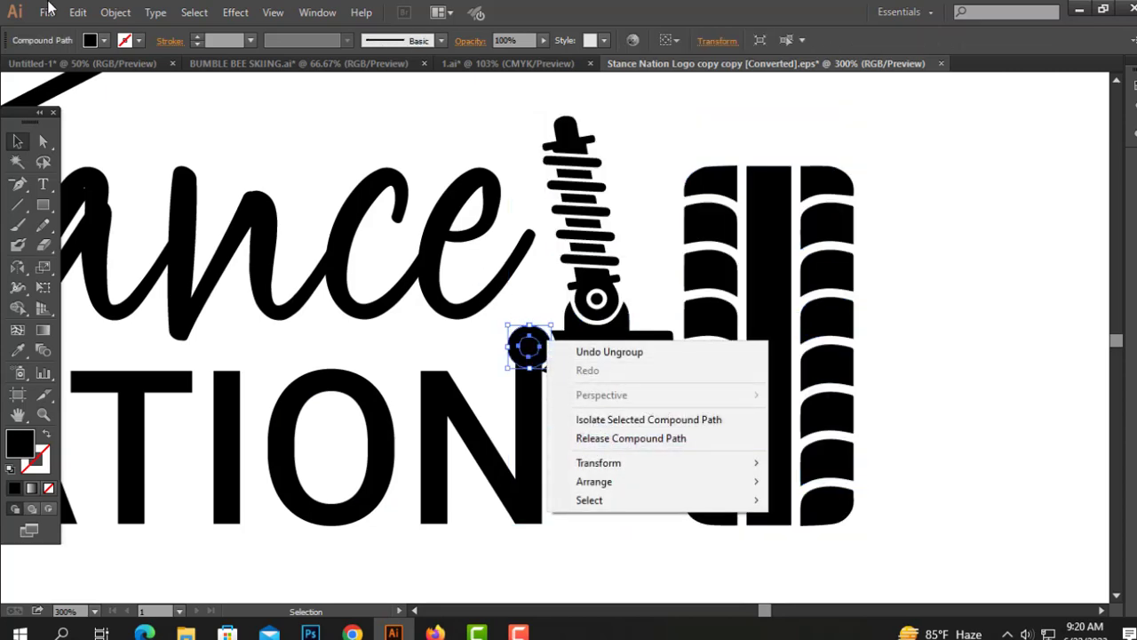
{"action": "left_click", "coordinate": [115, 12]}
{"action": "right_click", "coordinate": [565, 343]}
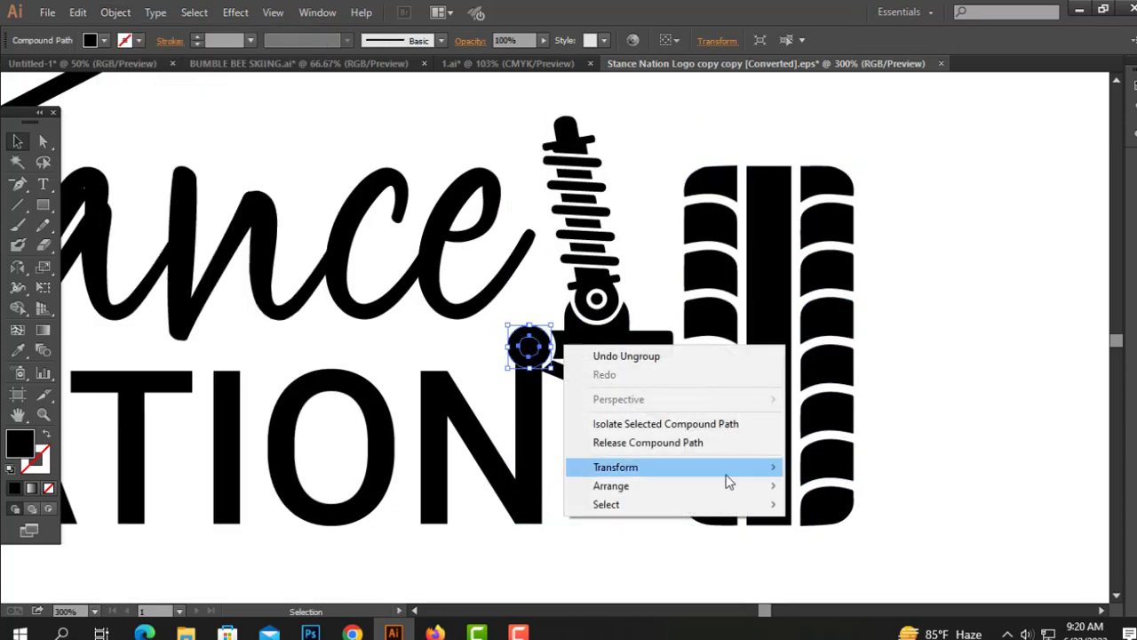
{"action": "mouse_move", "coordinate": [734, 489]}
{"action": "left_click", "coordinate": [840, 485]}
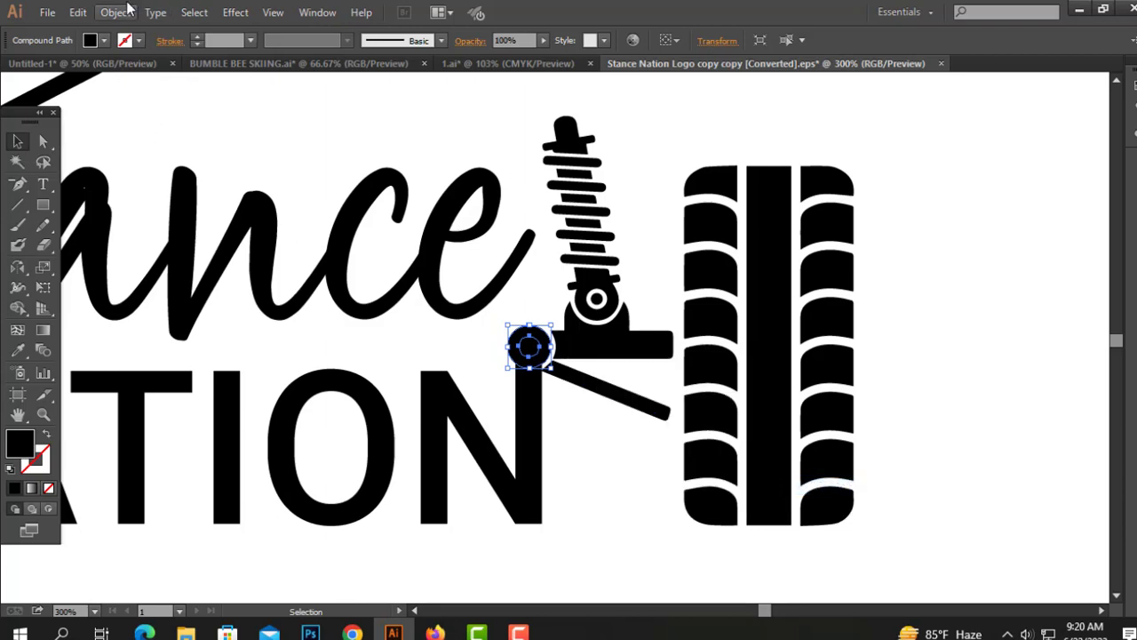
Try to offset the pivot ring's path outward with the default Offset Path settings
{"action": "left_click", "coordinate": [115, 13]}
{"action": "mouse_move", "coordinate": [142, 355]}
{"action": "left_click", "coordinate": [385, 416]}
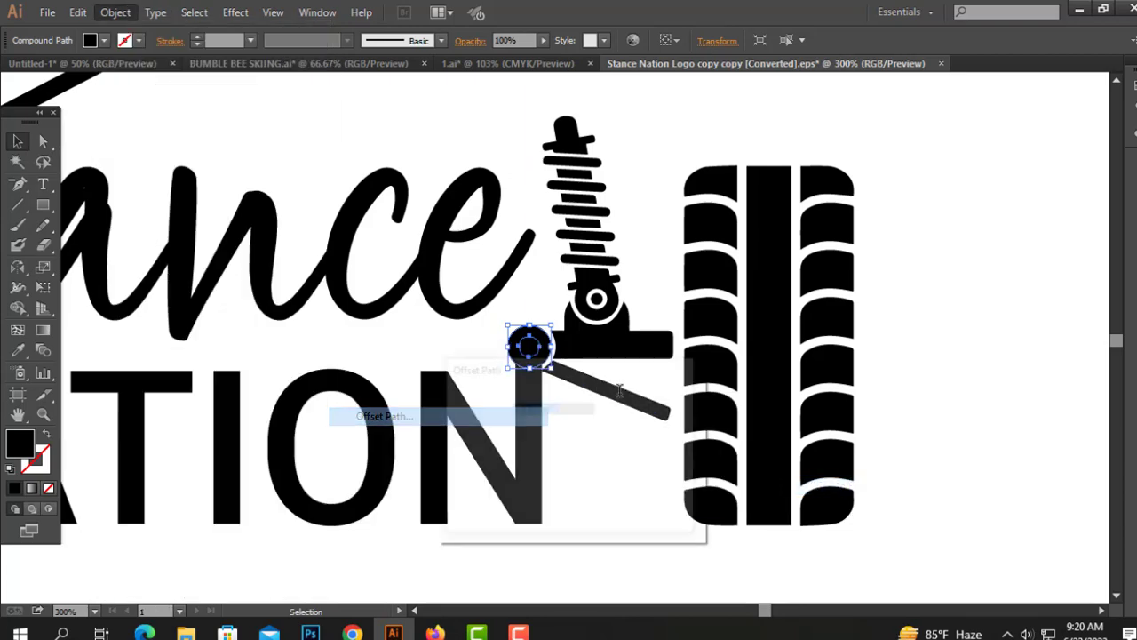
{"action": "left_click", "coordinate": [582, 511]}
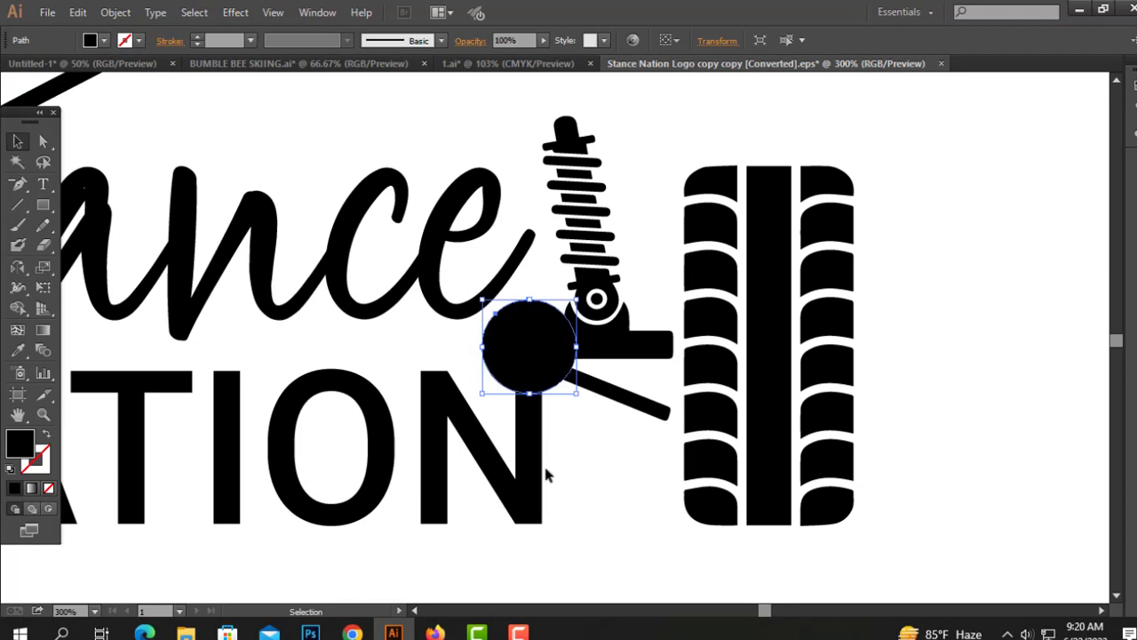
Ungroup the outlined NATION lettering into separate letters
{"action": "left_click", "coordinate": [538, 455]}
{"action": "left_click", "coordinate": [601, 465]}
{"action": "right_click", "coordinate": [531, 452]}
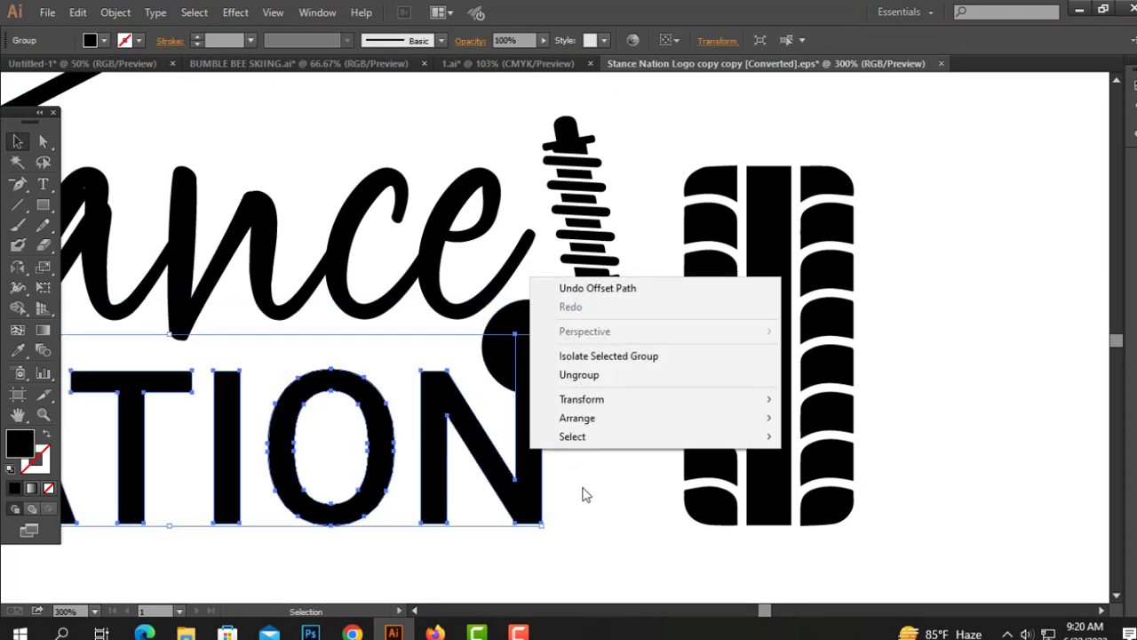
{"action": "left_click", "coordinate": [589, 376]}
{"action": "left_click_drag", "start_coordinate": [584, 436], "coordinate": [456, 302]}
{"action": "left_click", "coordinate": [603, 442]}
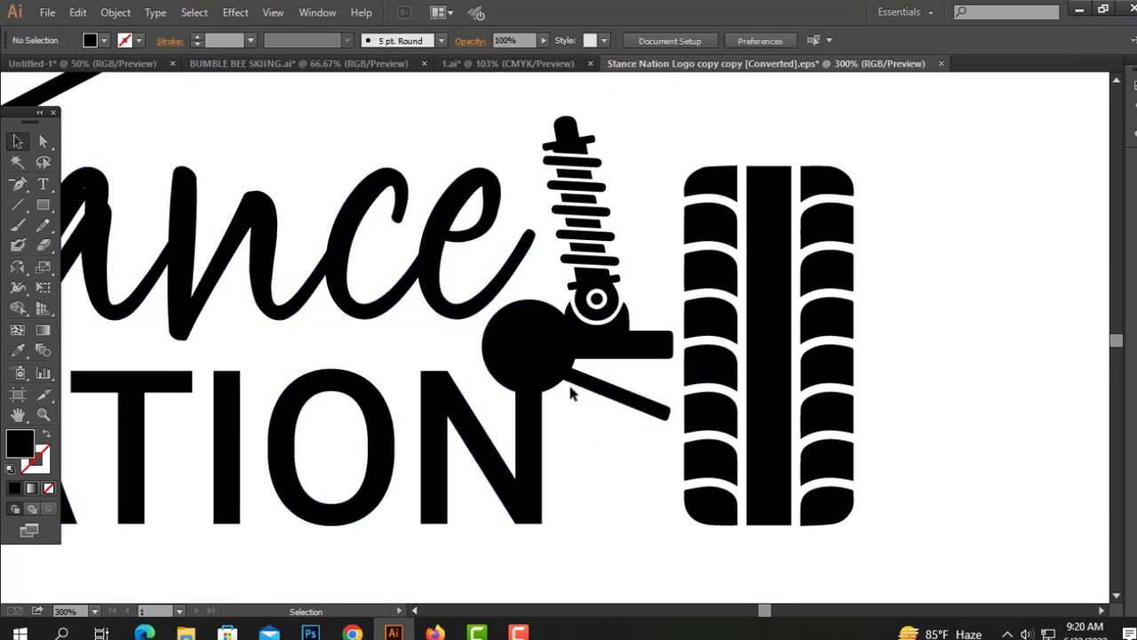
Delete the oversized offset circle around the pivot ring and offset the ring's path by 0.1 in instead
{"action": "left_click", "coordinate": [557, 385]}
{"action": "key", "text": "Delete"}
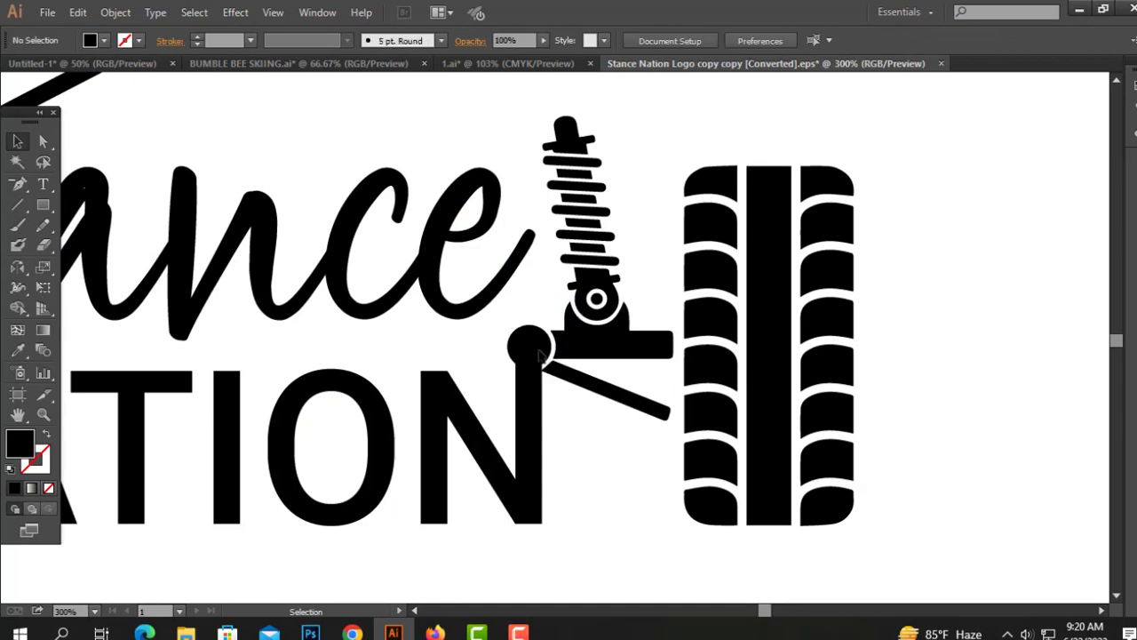
{"action": "left_click", "coordinate": [538, 356]}
{"action": "mouse_move", "coordinate": [133, 354]}
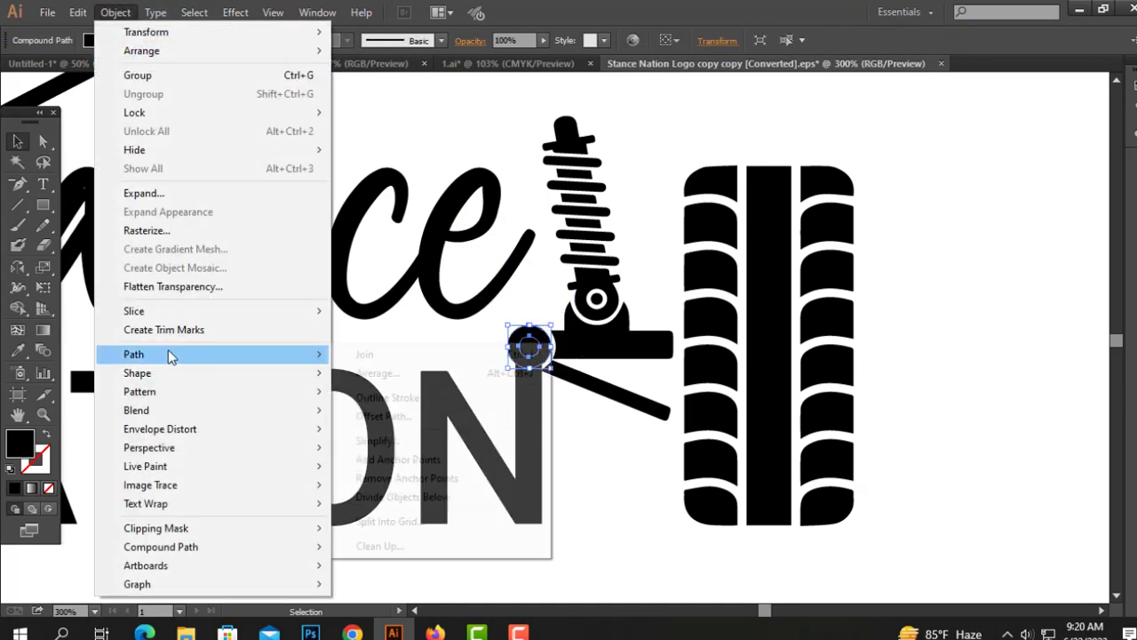
{"action": "left_click", "coordinate": [440, 414]}
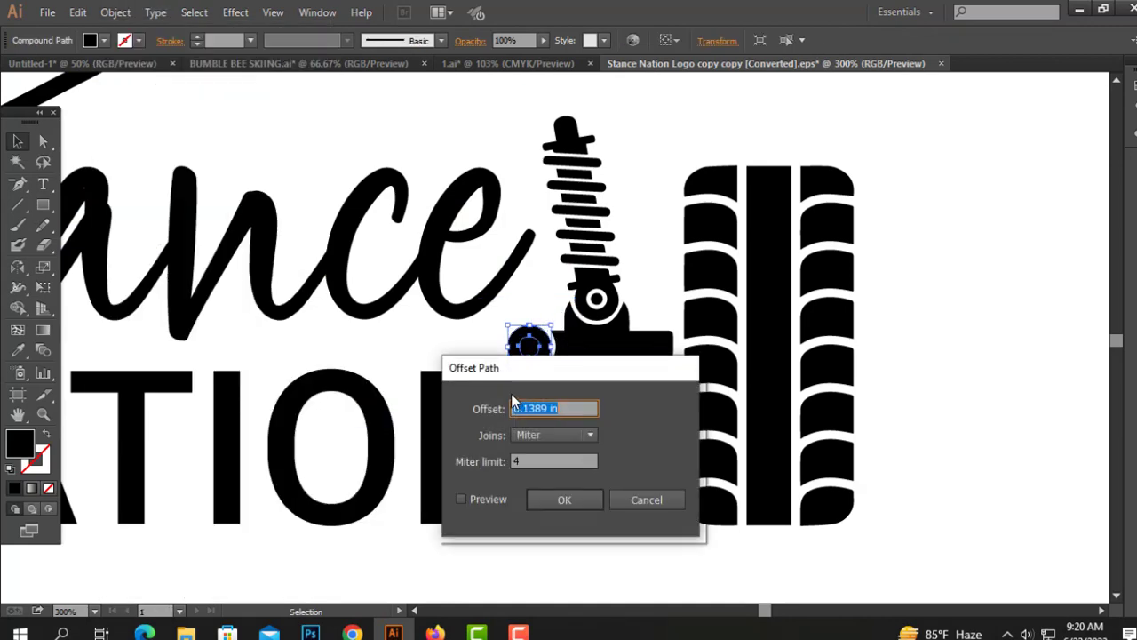
{"action": "type", "text": "0.1"}
{"action": "key", "text": "Return"}
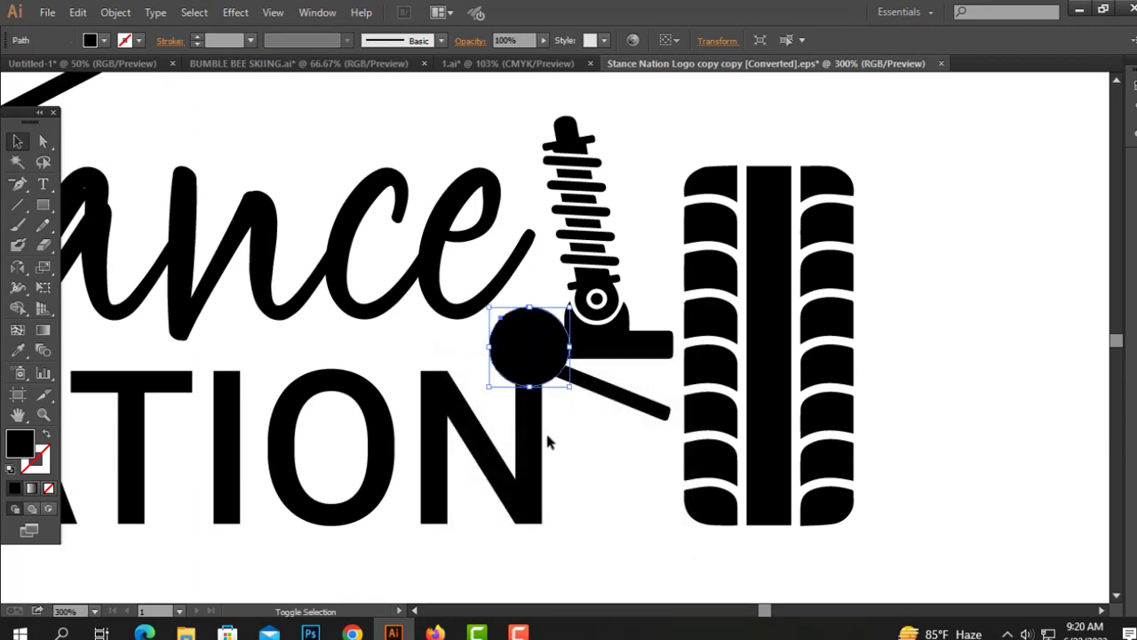
Subtract the offset circle from the final N of NATION with the Minus Front Pathfinder operation
{"action": "left_click", "coordinate": [521, 404], "text": "shift"}
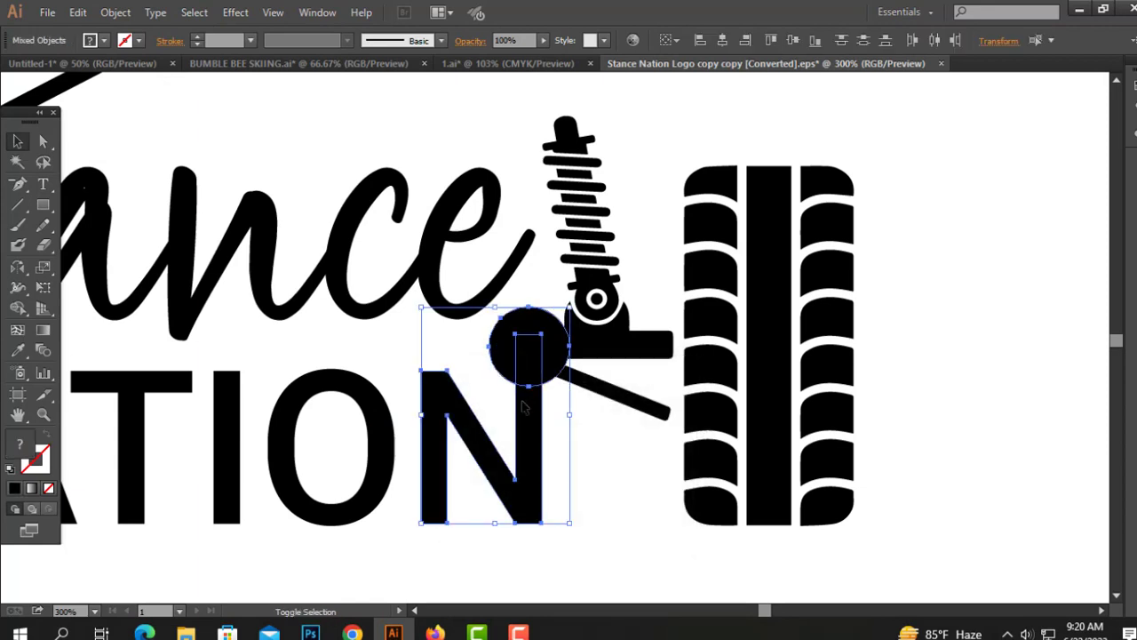
{"action": "left_click", "coordinate": [318, 13]}
{"action": "left_click", "coordinate": [406, 528]}
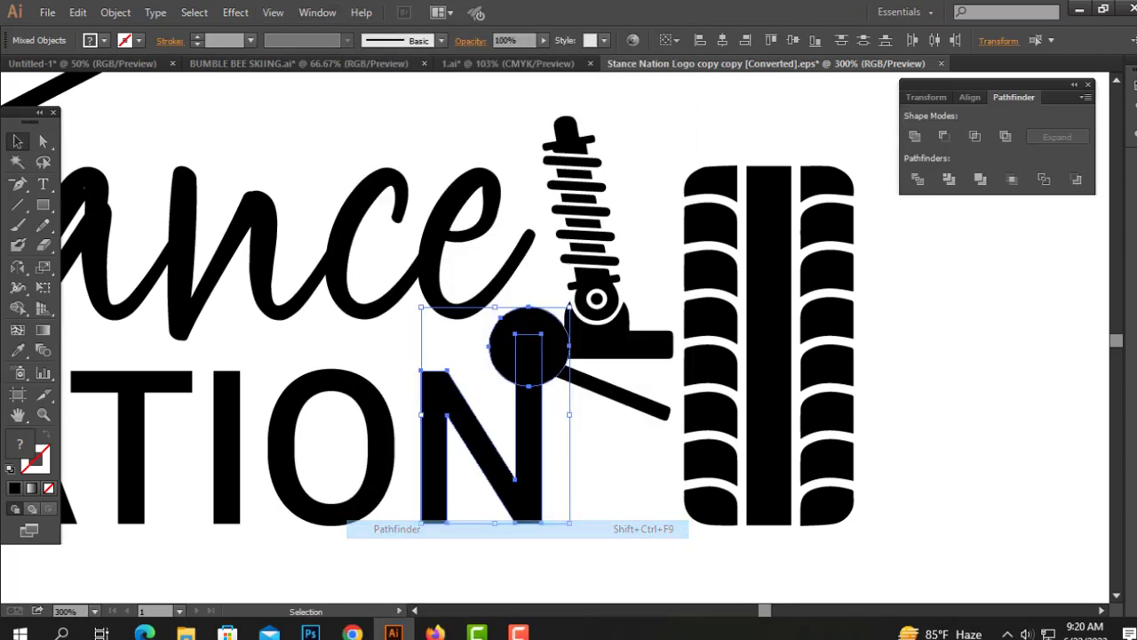
{"action": "left_click", "coordinate": [944, 136]}
{"action": "left_click", "coordinate": [594, 457]}
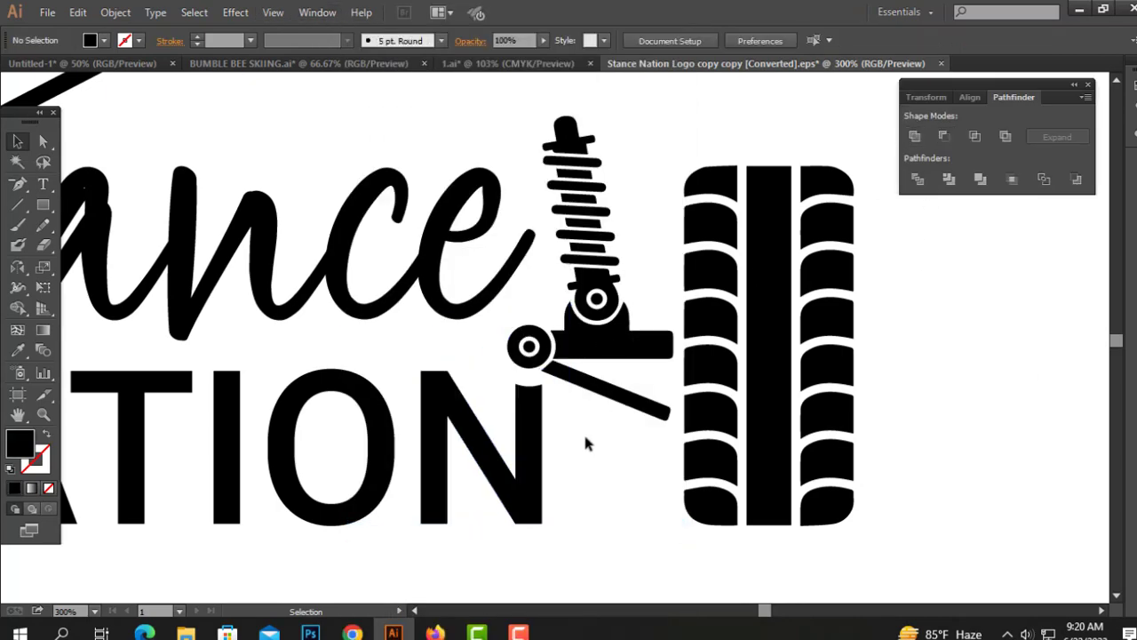
Try to raise the cut top corners of the final N's stem up to the pivot ring
{"action": "scroll", "coordinate": [551, 380], "scroll_direction": "up", "scroll_amount": 1}
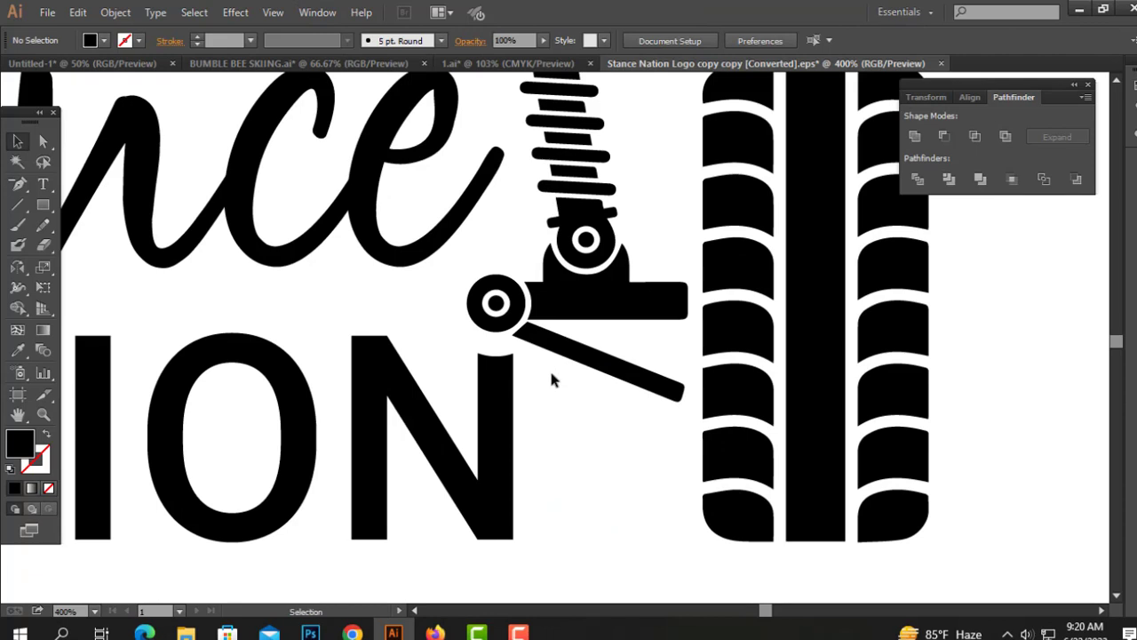
{"action": "left_click", "coordinate": [43, 142]}
{"action": "left_click_drag", "start_coordinate": [434, 356], "coordinate": [546, 389]}
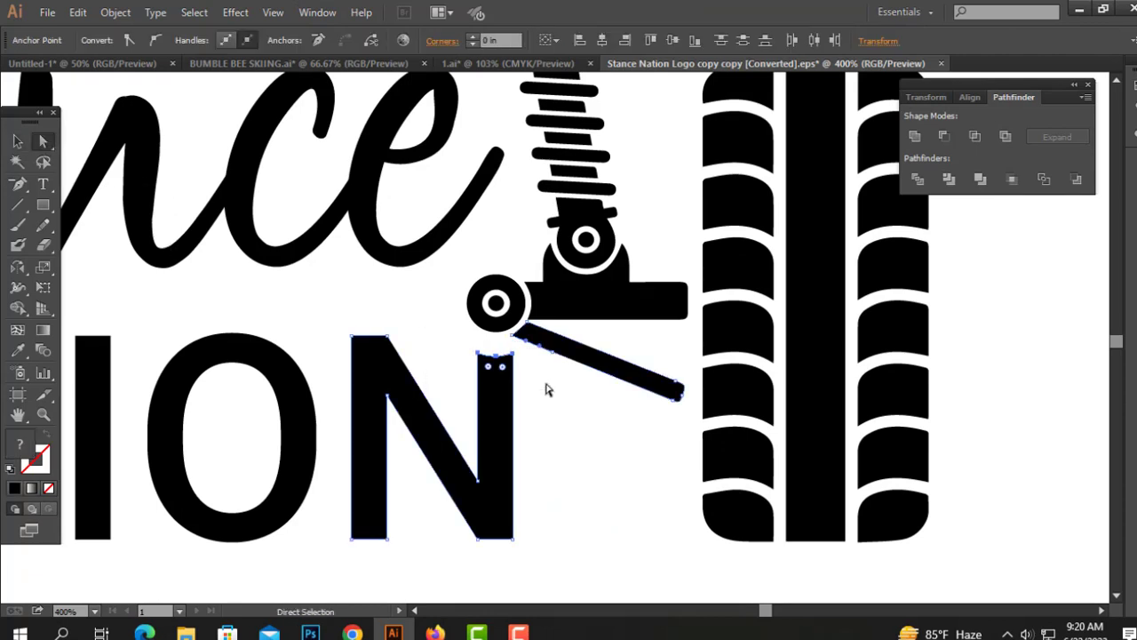
{"action": "left_click", "coordinate": [543, 386]}
{"action": "left_click_drag", "start_coordinate": [515, 345], "coordinate": [481, 375]}
{"action": "left_click", "coordinate": [553, 425]}
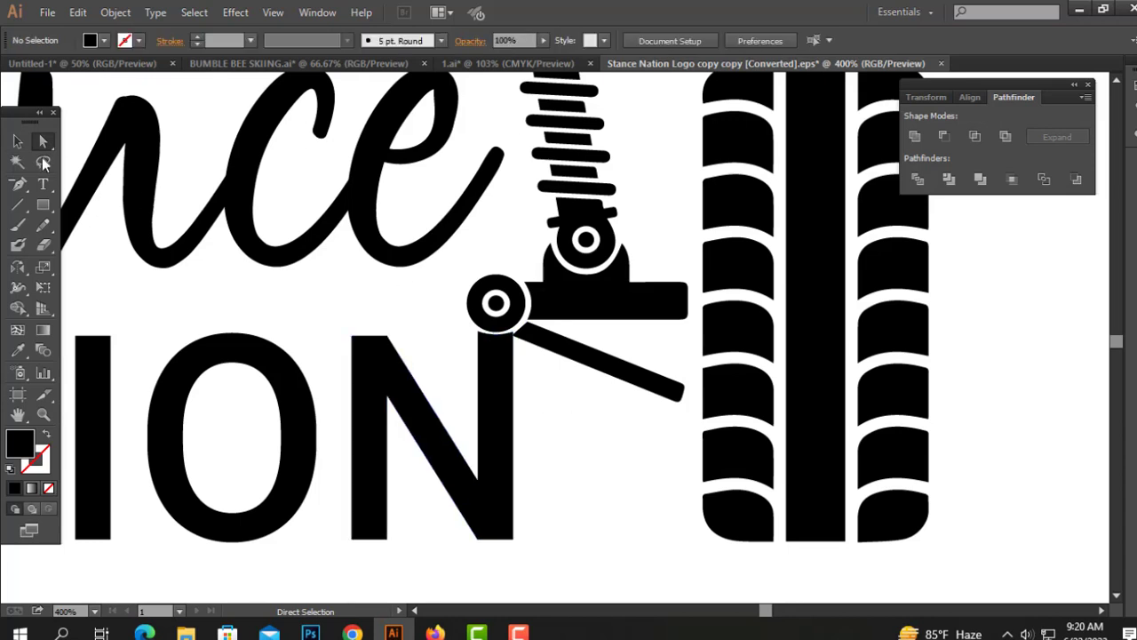
{"action": "key", "text": "ctrl+z"}
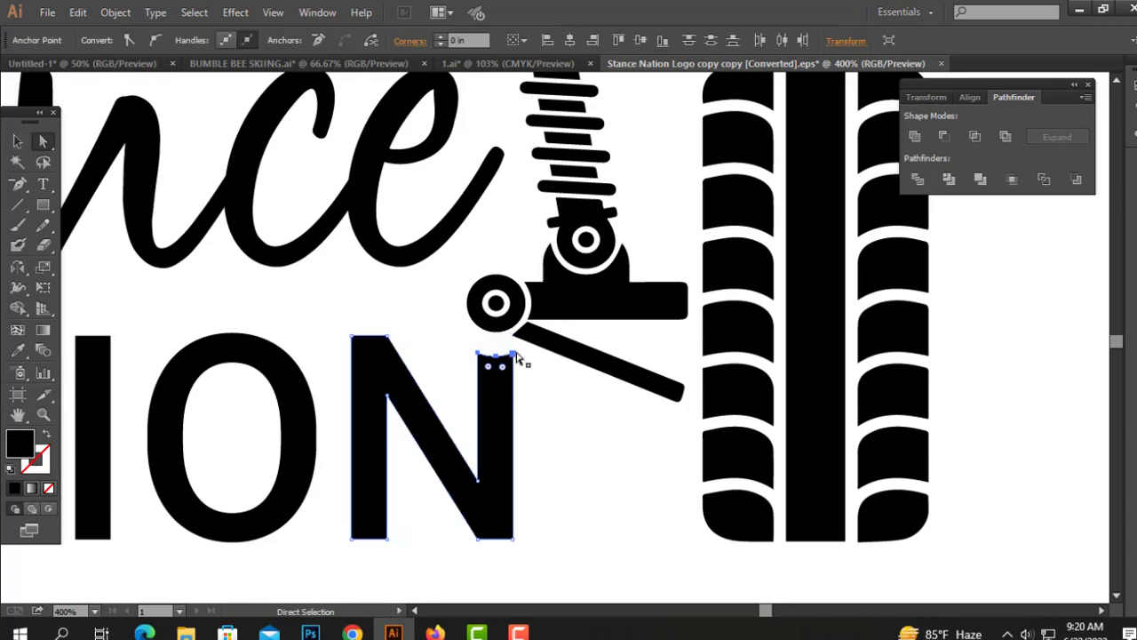
Raise the curved top edge of the final N's stem slightly, leaving a narrow gap below the pivot ring
{"action": "left_click_drag", "start_coordinate": [502, 362], "coordinate": [501, 353]}
{"action": "left_click", "coordinate": [571, 393]}
{"action": "scroll", "coordinate": [540, 432], "scroll_direction": "up", "scroll_amount": 2}
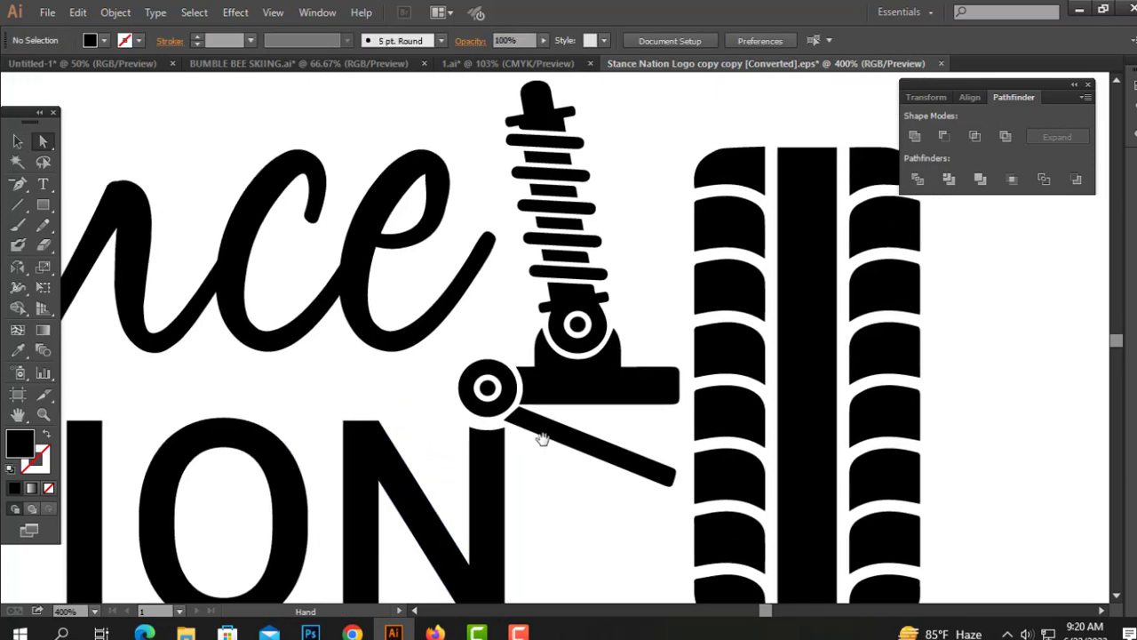
Offset the pivot ring's path outward by 0.04 in
{"action": "left_click", "coordinate": [17, 141]}
{"action": "left_click", "coordinate": [549, 436]}
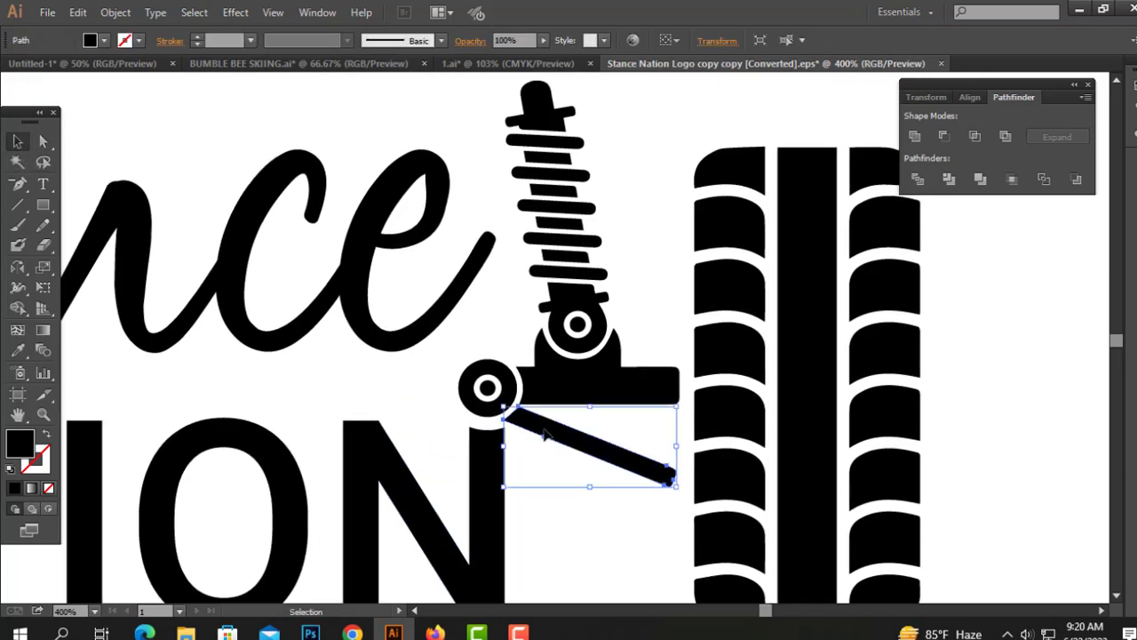
{"action": "left_click", "coordinate": [542, 479]}
{"action": "left_click", "coordinate": [513, 397]}
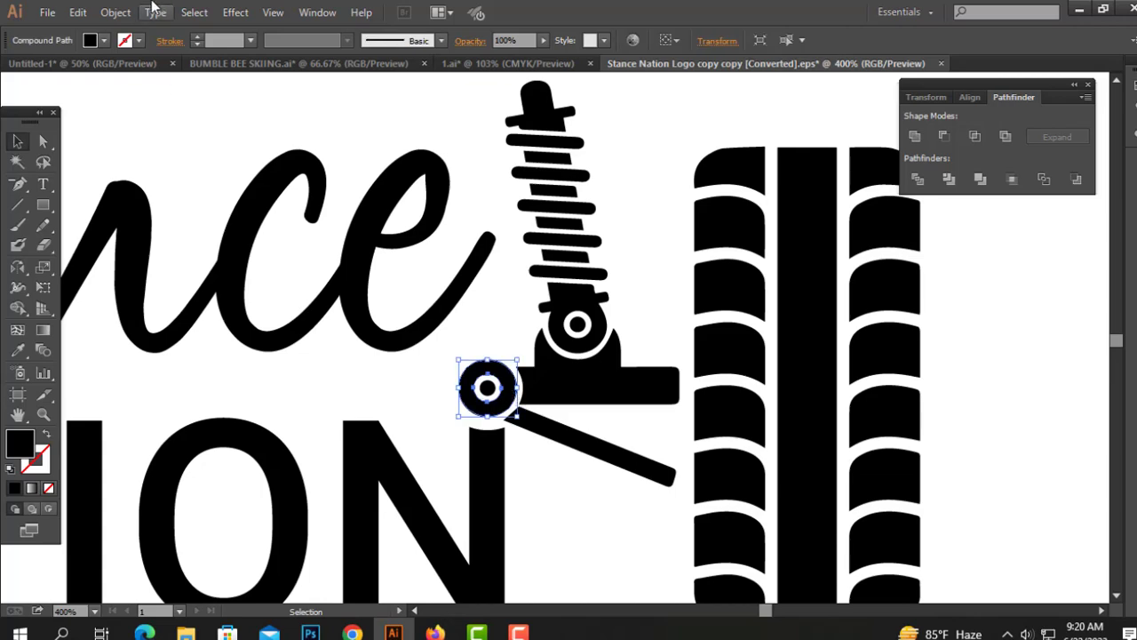
{"action": "left_click", "coordinate": [115, 13]}
{"action": "mouse_move", "coordinate": [177, 354]}
{"action": "left_click", "coordinate": [421, 415]}
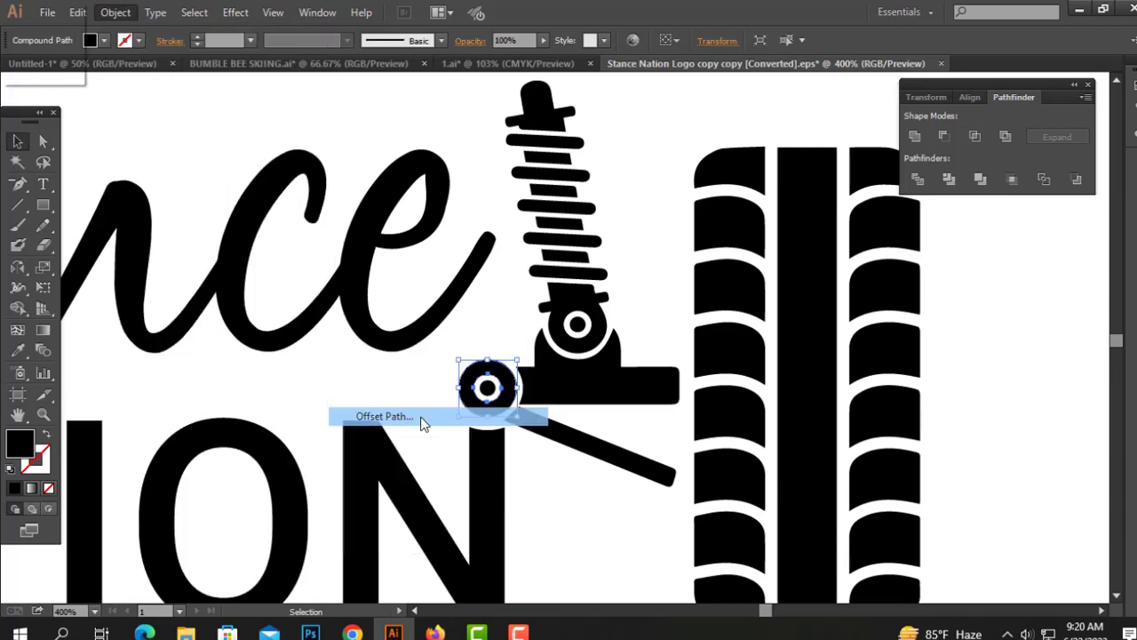
{"action": "type", "text": "0.0"}
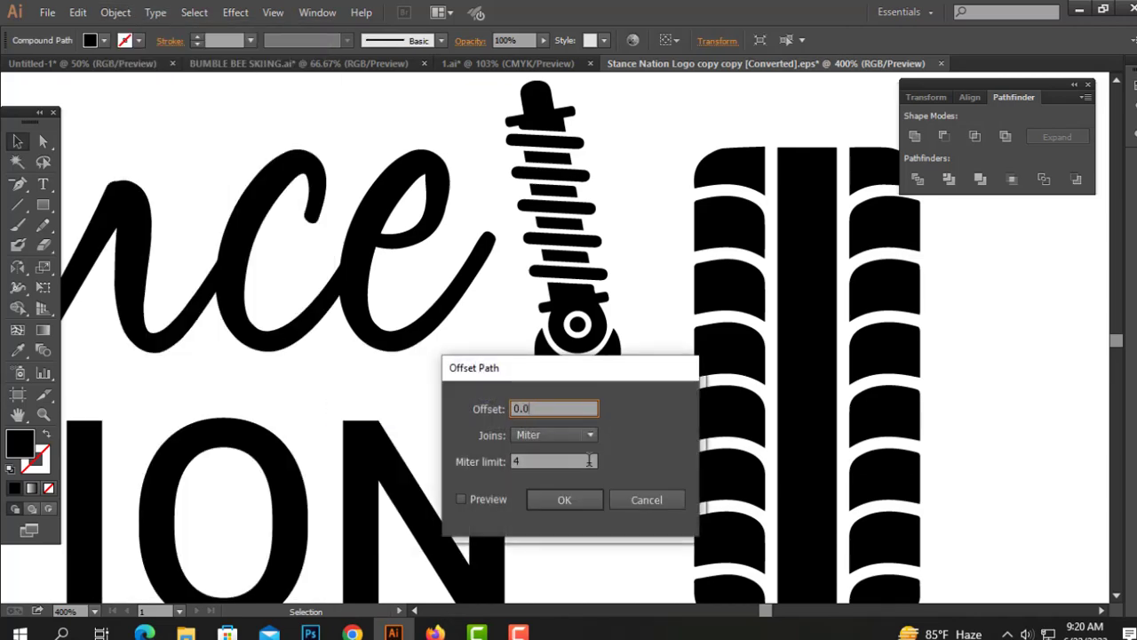
{"action": "type", "text": "4"}
{"action": "key", "text": "Return"}
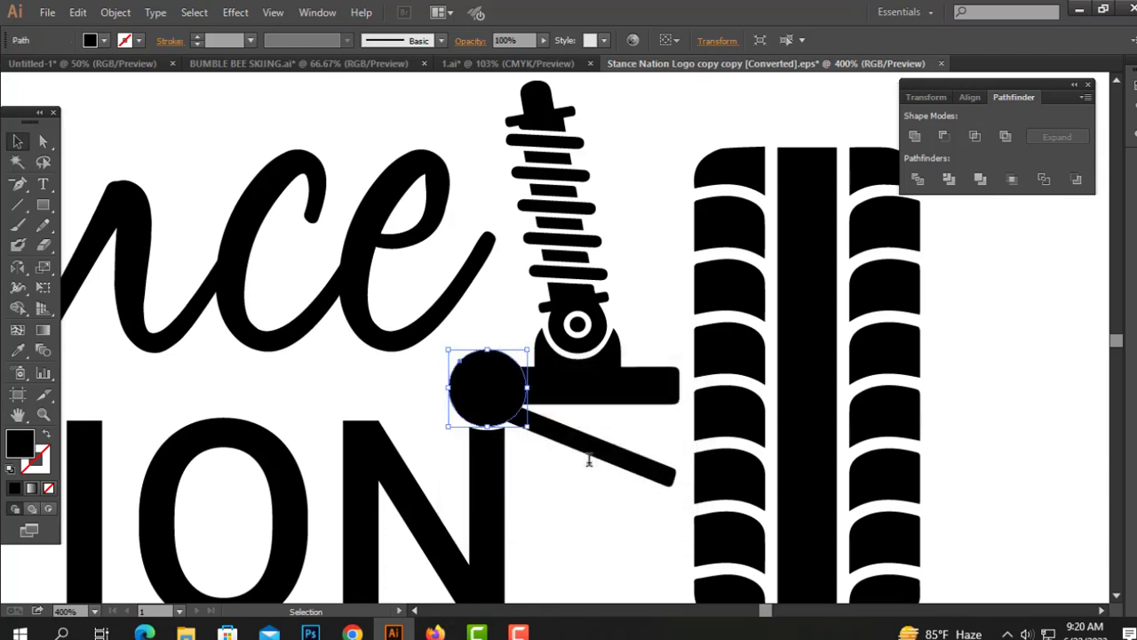
Subtract the offset circle from the horizontal suspension arm beside the pivot ring
{"action": "left_click", "coordinate": [566, 391], "text": "shift"}
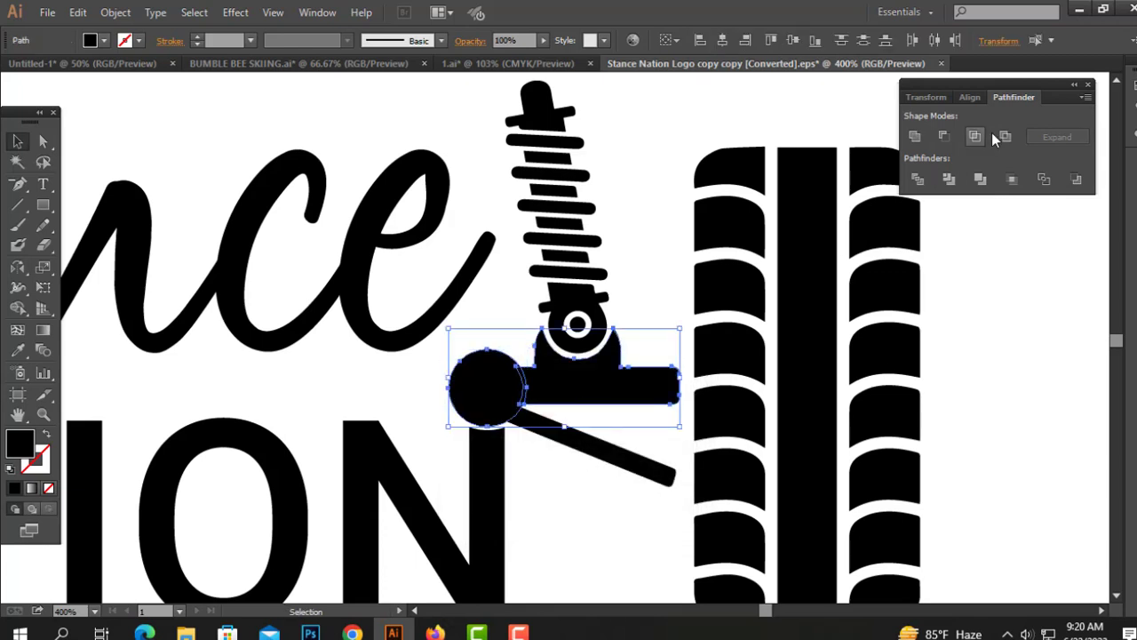
{"action": "left_click", "coordinate": [944, 136]}
{"action": "left_click", "coordinate": [711, 369]}
Offset the pivot ring's path once more and subtract the resulting circle from the slanted lower arm
{"action": "left_click", "coordinate": [513, 384]}
{"action": "left_click", "coordinate": [78, 12]}
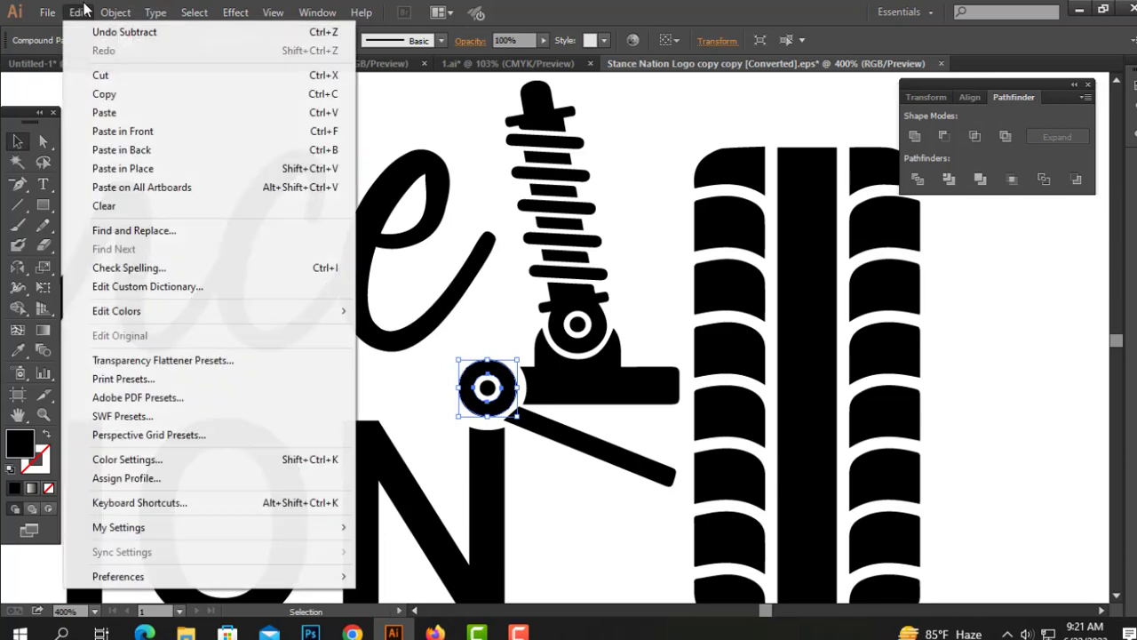
{"action": "mouse_move", "coordinate": [158, 361]}
{"action": "left_click", "coordinate": [400, 416]}
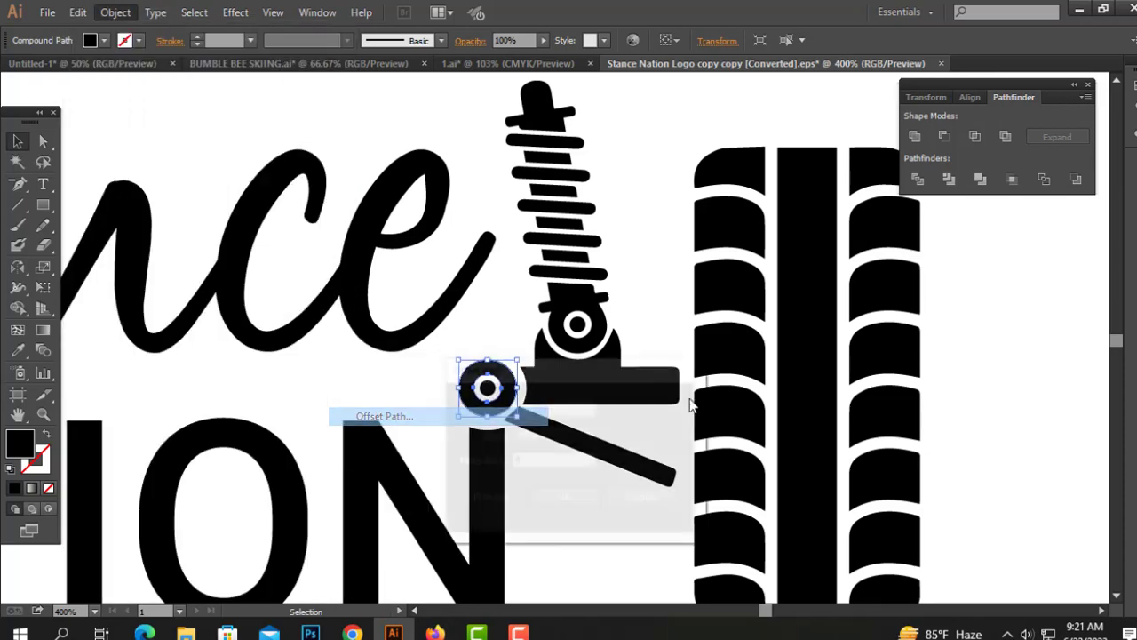
{"action": "left_click", "coordinate": [574, 496]}
{"action": "left_click", "coordinate": [566, 432], "text": "shift"}
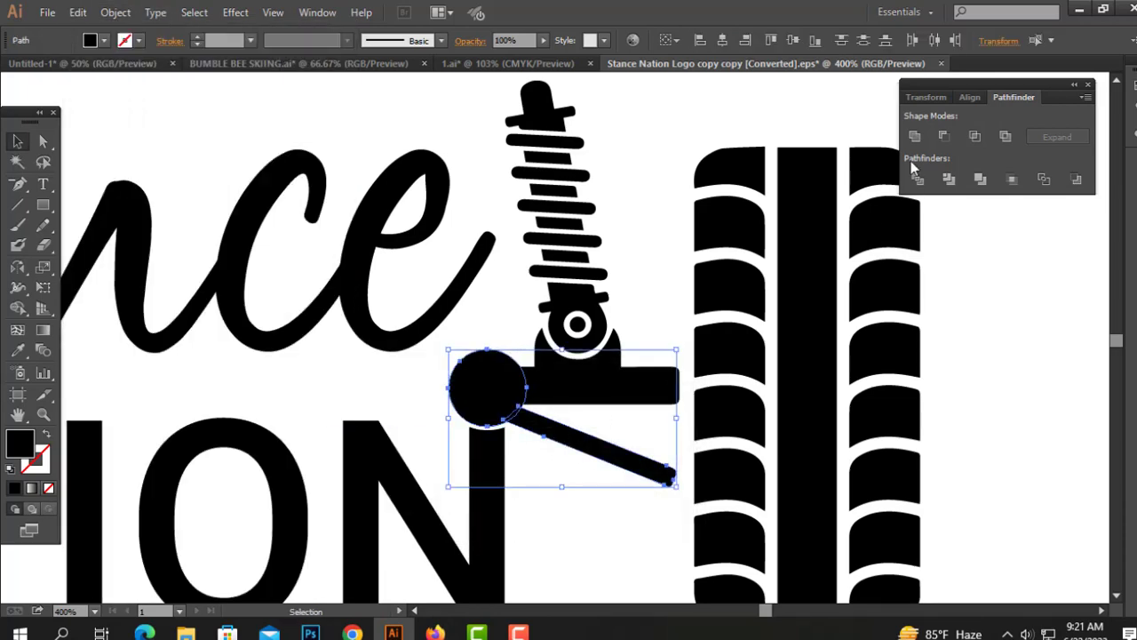
{"action": "left_click", "coordinate": [944, 136]}
{"action": "left_click", "coordinate": [355, 320]}
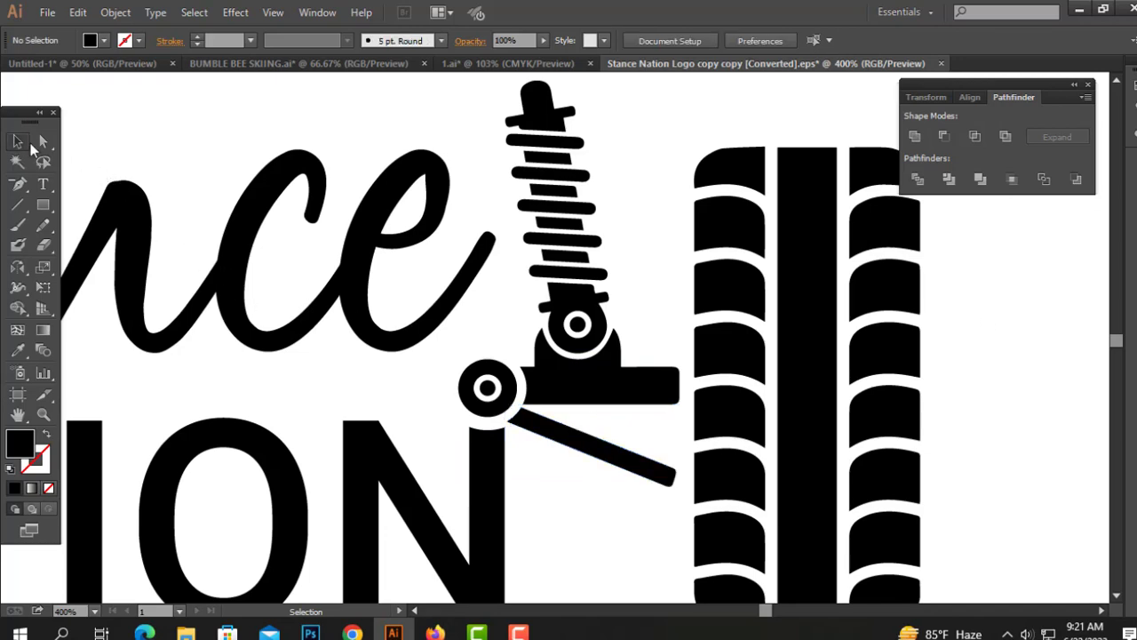
Group the script, the NATION lettering and the wheel icon of the recreated logo into one object
{"action": "left_click", "coordinate": [605, 420], "text": "alt"}
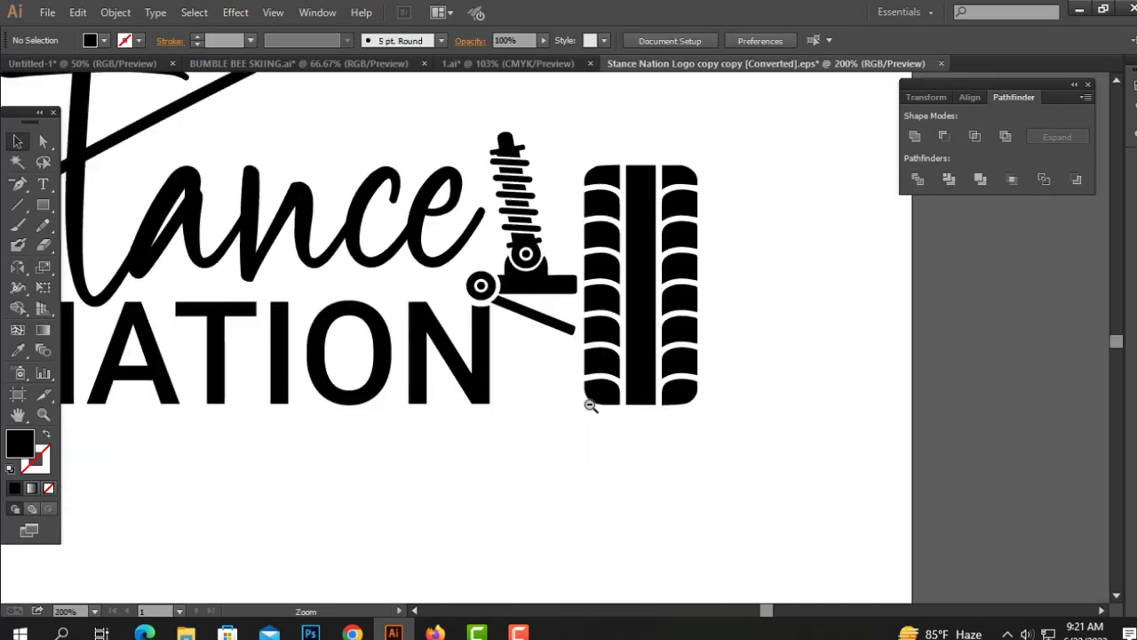
{"action": "left_click", "coordinate": [538, 346], "text": "alt"}
{"action": "left_click", "coordinate": [533, 300], "text": "alt"}
{"action": "left_click", "coordinate": [533, 301], "text": "alt"}
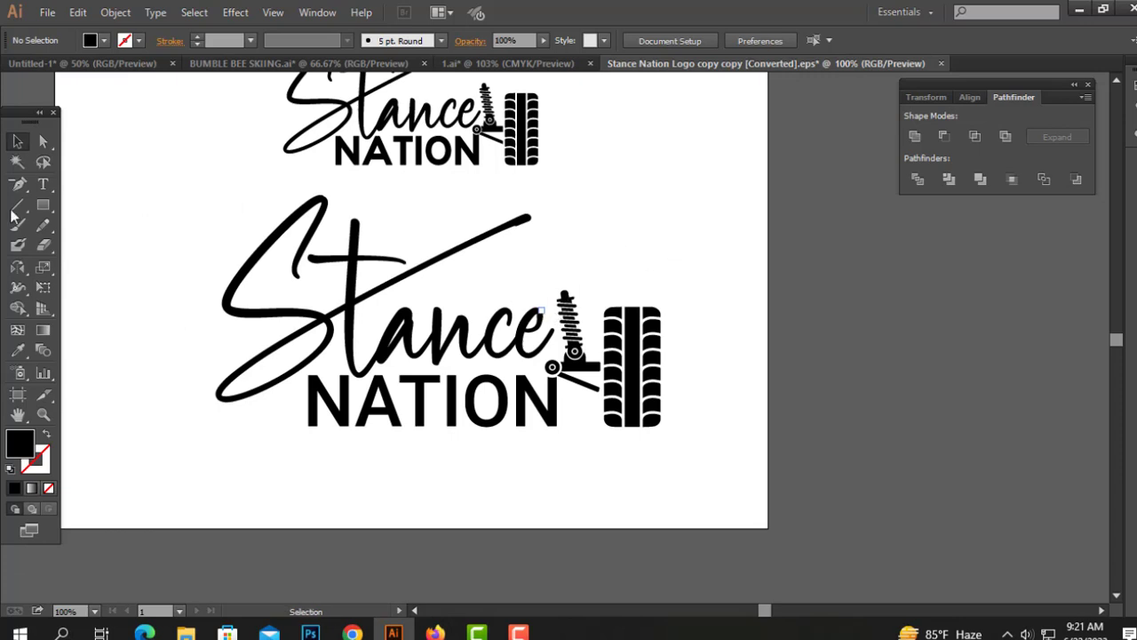
{"action": "left_click", "coordinate": [15, 135]}
{"action": "left_click_drag", "start_coordinate": [178, 208], "coordinate": [875, 471]}
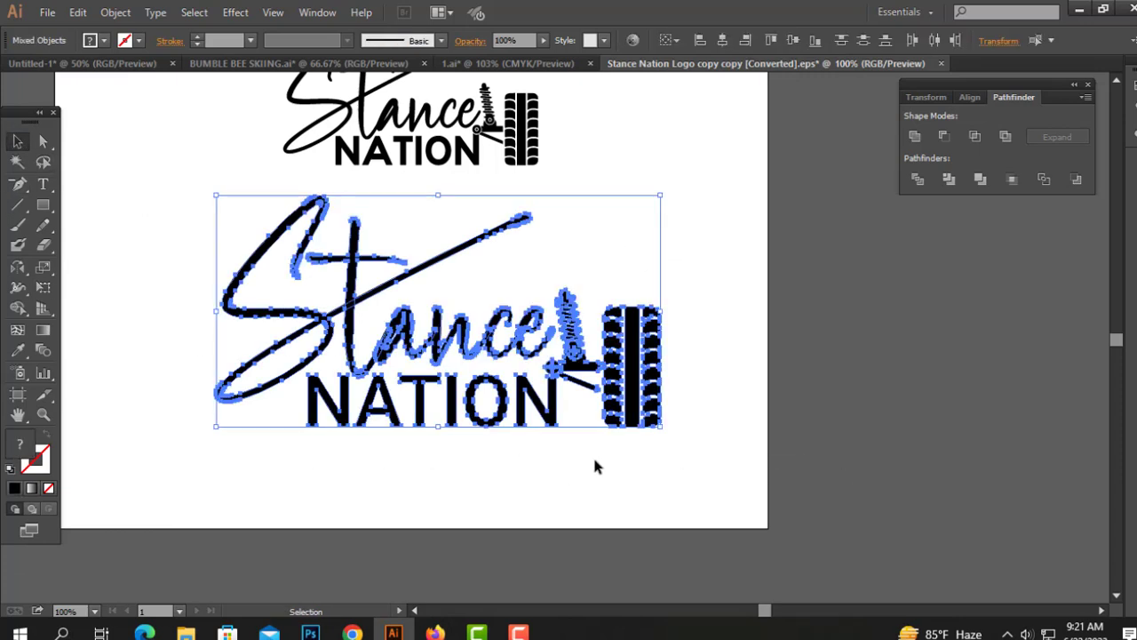
{"action": "right_click", "coordinate": [585, 328]}
{"action": "left_click", "coordinate": [642, 405]}
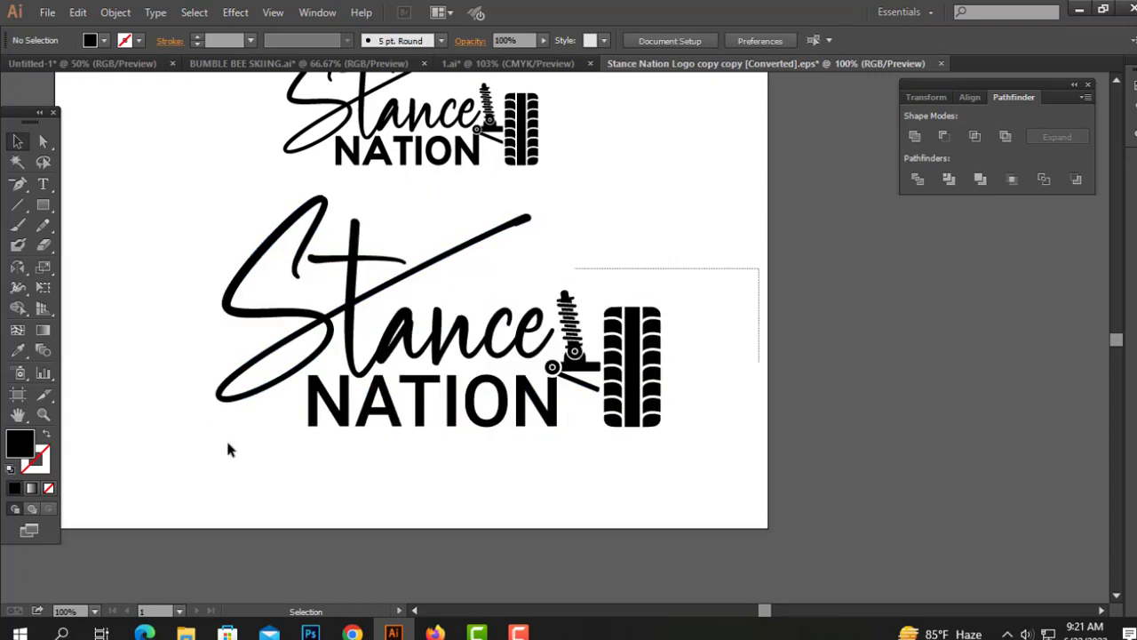
Move the grouped logo slightly up and to the left, and delete the smaller reference logo above it
{"action": "left_click_drag", "start_coordinate": [498, 359], "coordinate": [435, 339]}
{"action": "left_click_drag", "start_coordinate": [529, 194], "coordinate": [550, 299]}
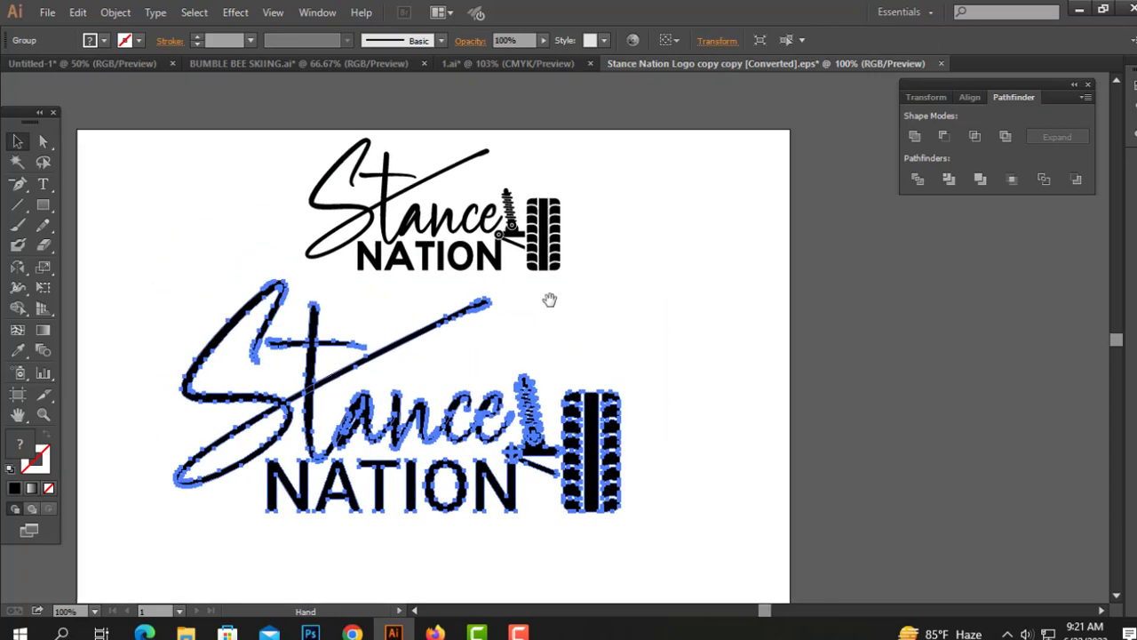
{"action": "left_click_drag", "start_coordinate": [623, 152], "coordinate": [345, 254]}
{"action": "key", "text": "Delete"}
Cut the recreated logo, fit the artboard in the window and paste the logo at its centre
{"action": "key", "text": "a"}
{"action": "left_click_drag", "start_coordinate": [707, 233], "coordinate": [199, 542]}
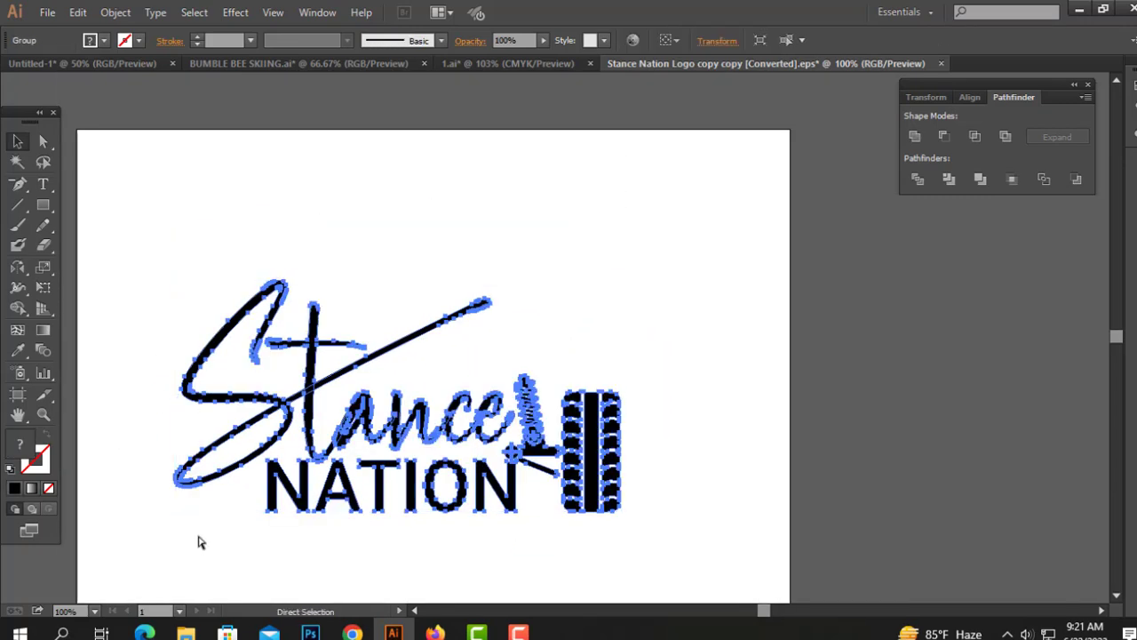
{"action": "key", "text": "ctrl+x"}
{"action": "key", "text": "ctrl+0"}
{"action": "key", "text": "ctrl+v"}
{"action": "left_click", "coordinate": [475, 165]}
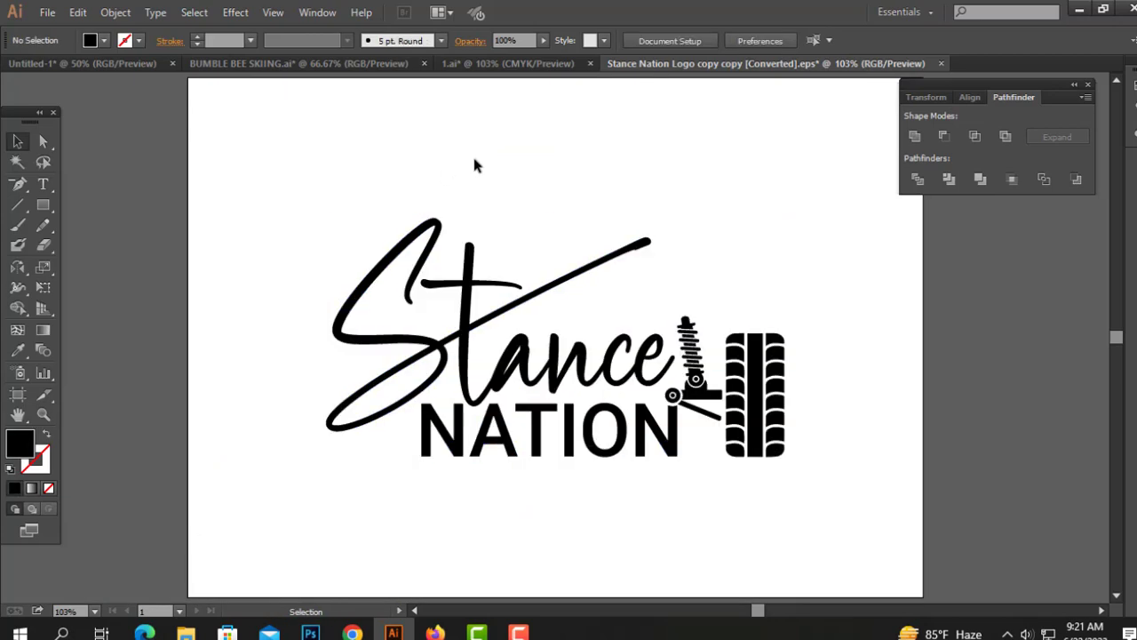